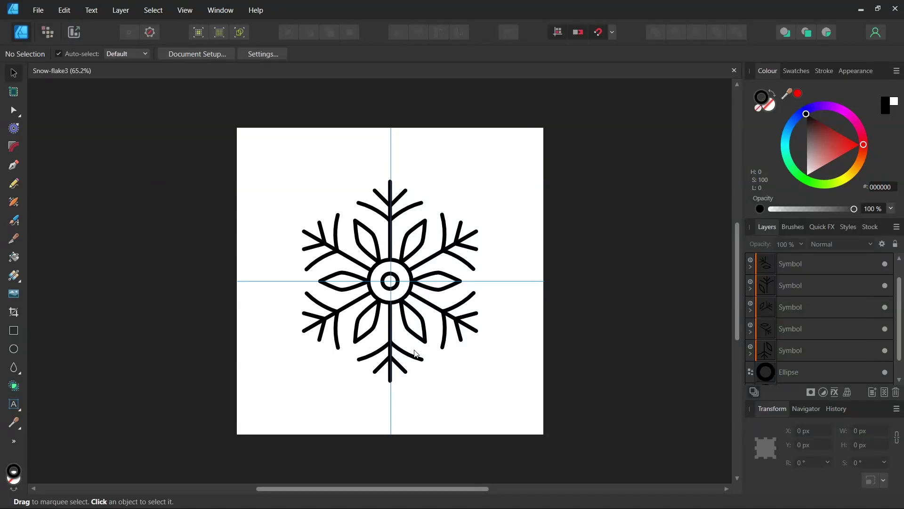
Inspect the Snow-flake3 reference, selecting the vertical stem of its top spoke.
{"action": "scroll", "coordinate": [434, 321], "scroll_direction": "down", "scroll_amount": 1}
{"action": "scroll", "coordinate": [413, 301], "scroll_direction": "up", "scroll_amount": 1}
{"action": "scroll", "coordinate": [414, 300], "scroll_direction": "up", "scroll_amount": 2}
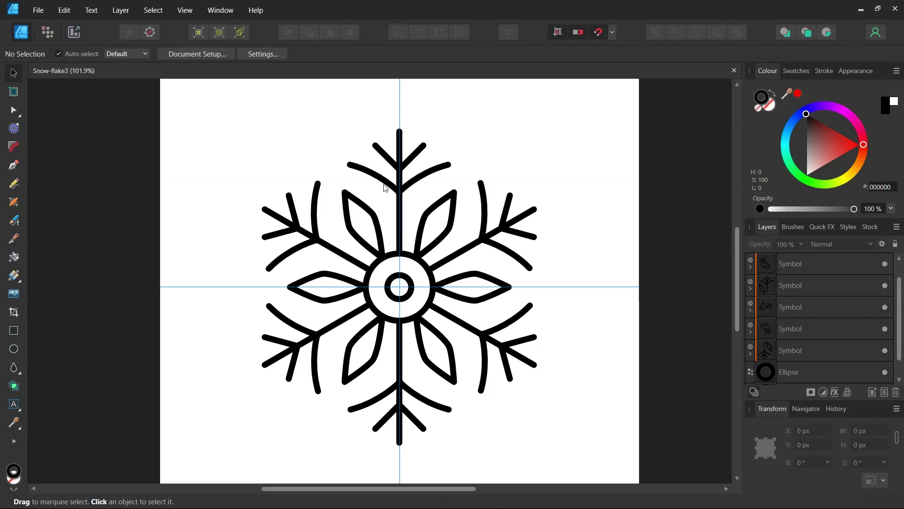
{"action": "scroll", "coordinate": [393, 195], "scroll_direction": "up", "scroll_amount": 1}
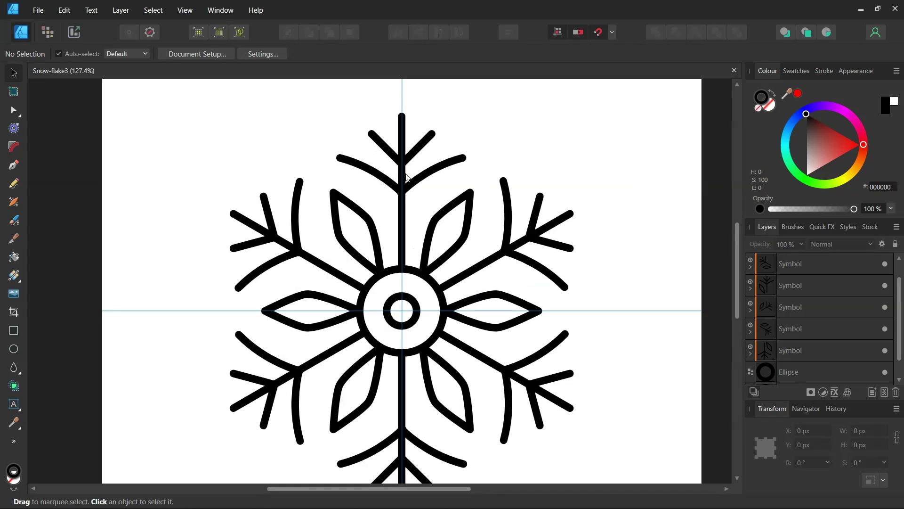
{"action": "double_click", "coordinate": [400, 138]}
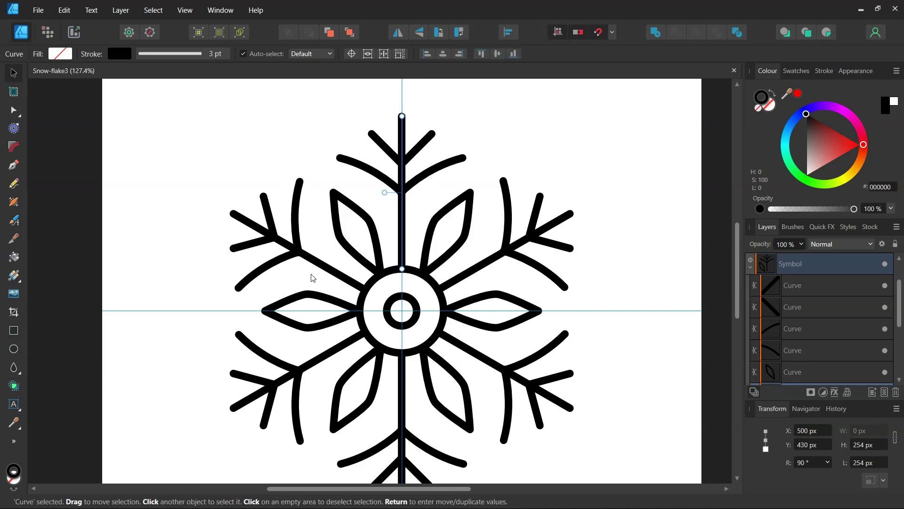
{"action": "scroll", "coordinate": [429, 258], "scroll_direction": "down", "scroll_amount": 1}
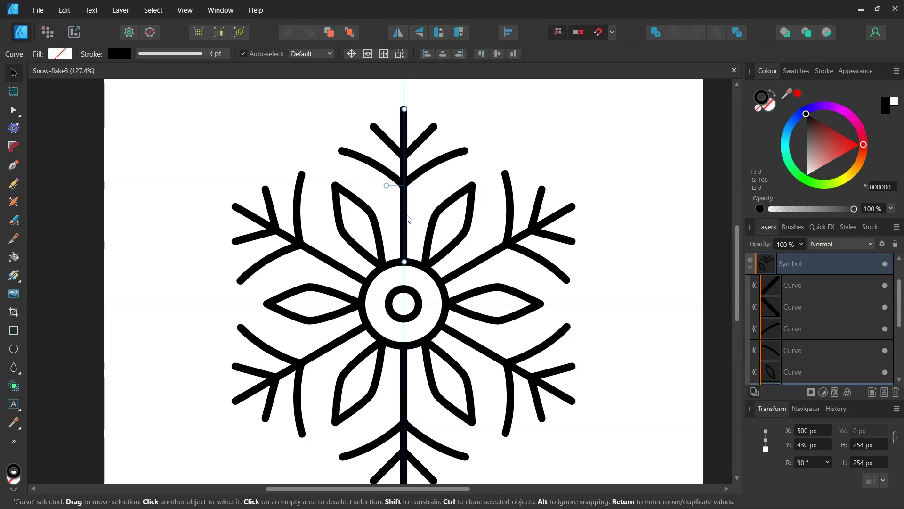
{"action": "scroll", "coordinate": [404, 241], "scroll_direction": "down", "scroll_amount": 1}
Create a new 1000 × 1000 px document in pixels with margins turned off.
{"action": "left_click", "coordinate": [38, 10]}
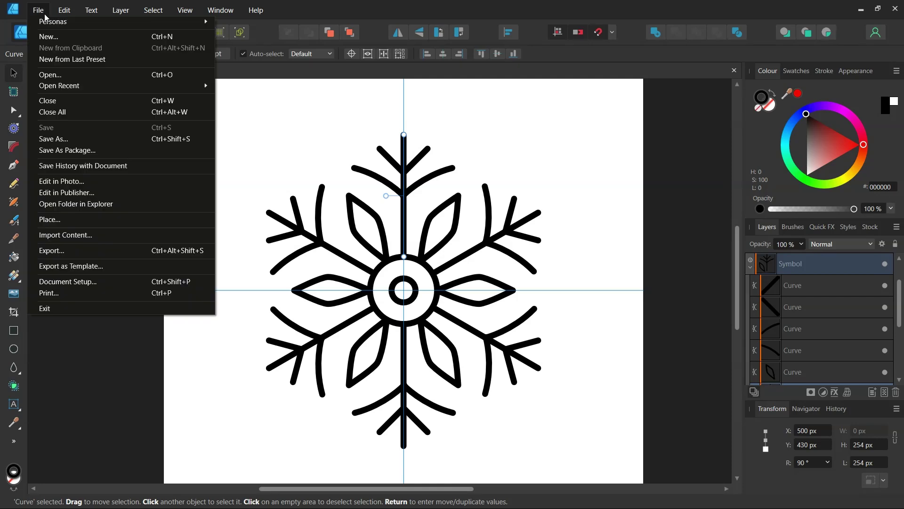
{"action": "left_click", "coordinate": [47, 37]}
{"action": "left_click", "coordinate": [569, 337]}
{"action": "left_click", "coordinate": [569, 337]}
{"action": "left_click", "coordinate": [462, 338]}
{"action": "type", "text": "1000"}
{"action": "left_click", "coordinate": [467, 353]}
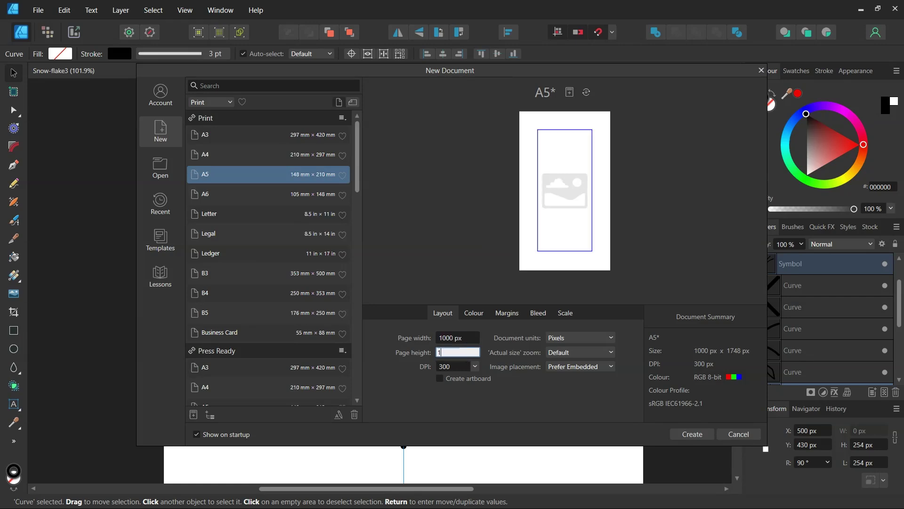
{"action": "left_click", "coordinate": [501, 320]}
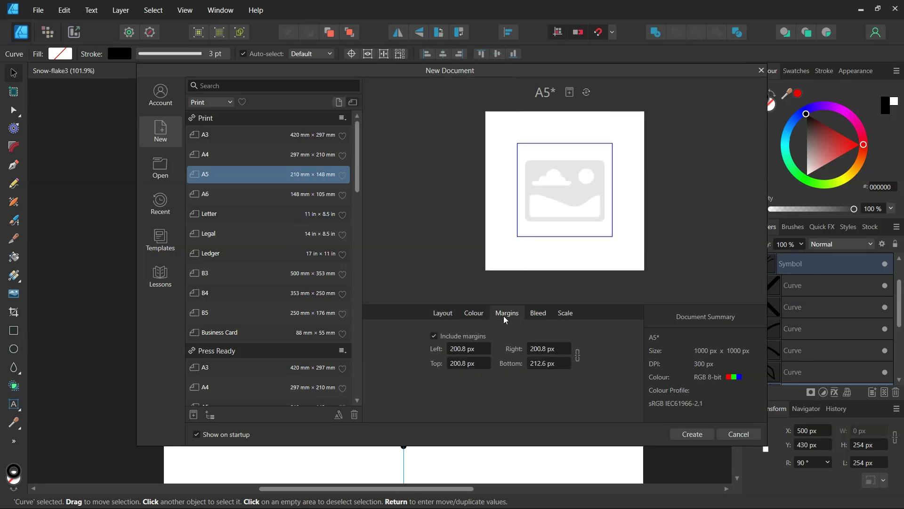
{"action": "left_click", "coordinate": [435, 335]}
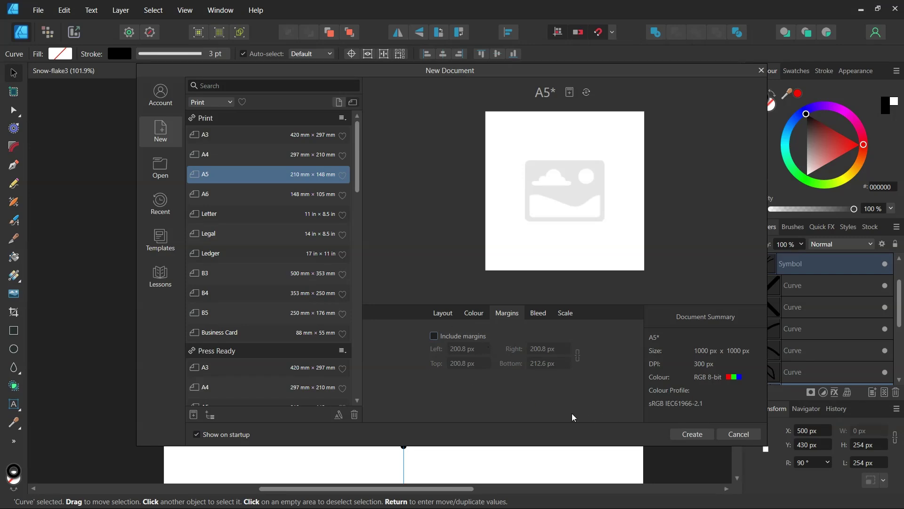
{"action": "left_click", "coordinate": [680, 430]}
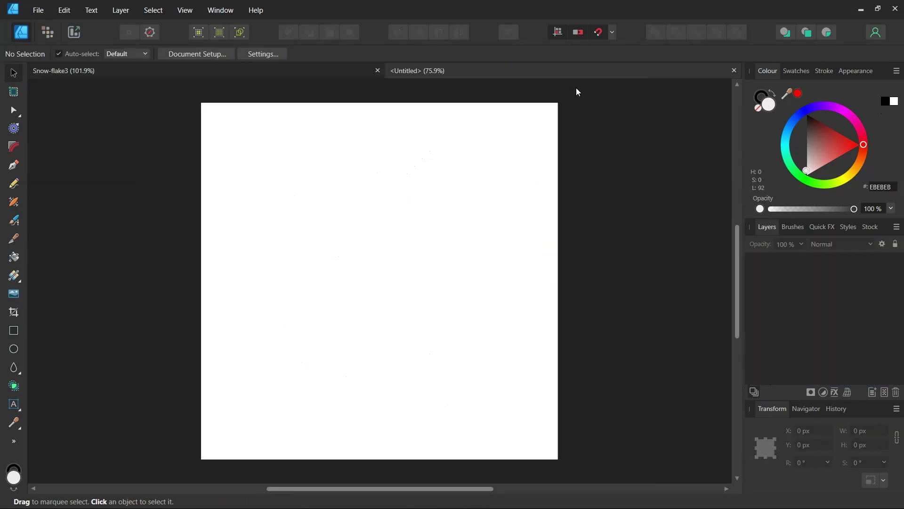
Check the snapping options, then add 500 px horizontal and vertical guides via View > Guides.
{"action": "left_click", "coordinate": [613, 33]}
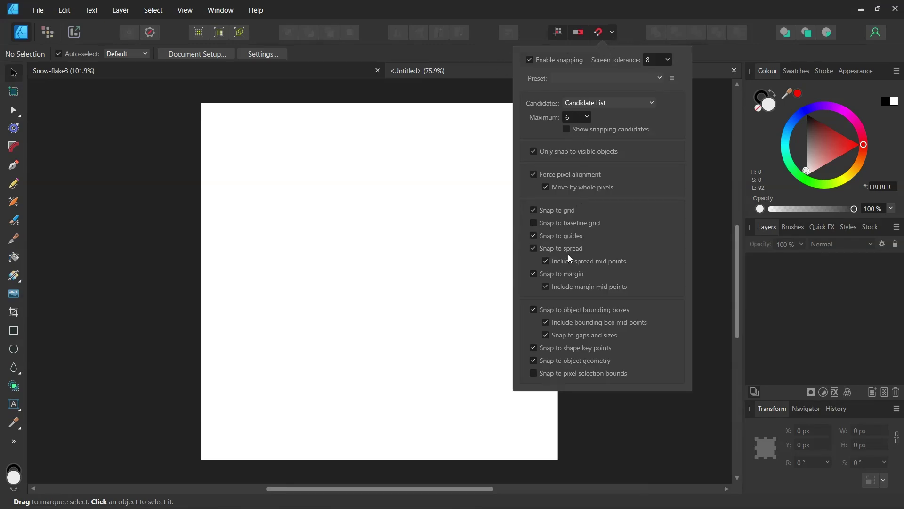
{"action": "left_click", "coordinate": [406, 294]}
{"action": "left_click", "coordinate": [185, 10]}
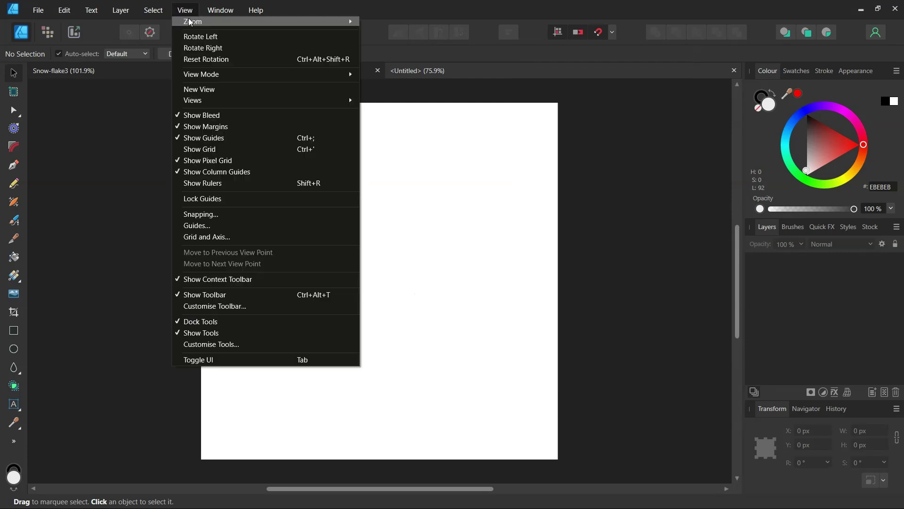
{"action": "left_click", "coordinate": [239, 224]}
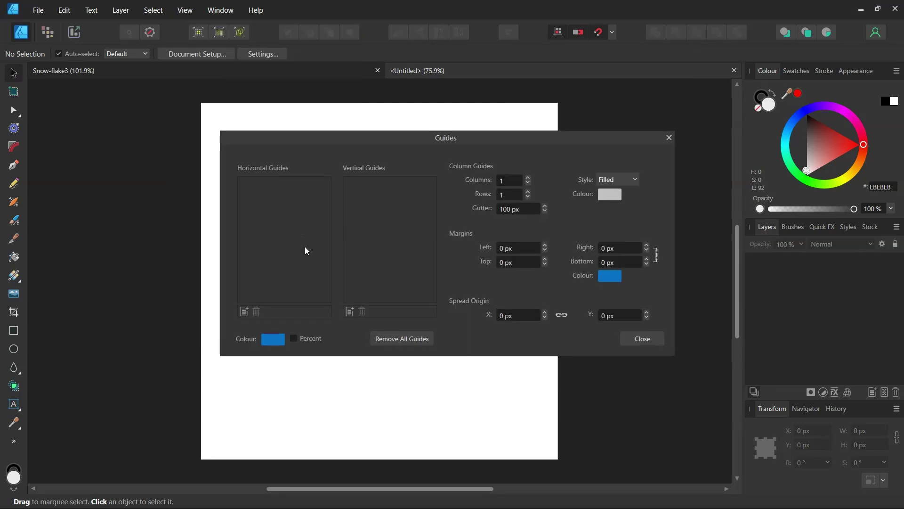
{"action": "left_click", "coordinate": [244, 311]}
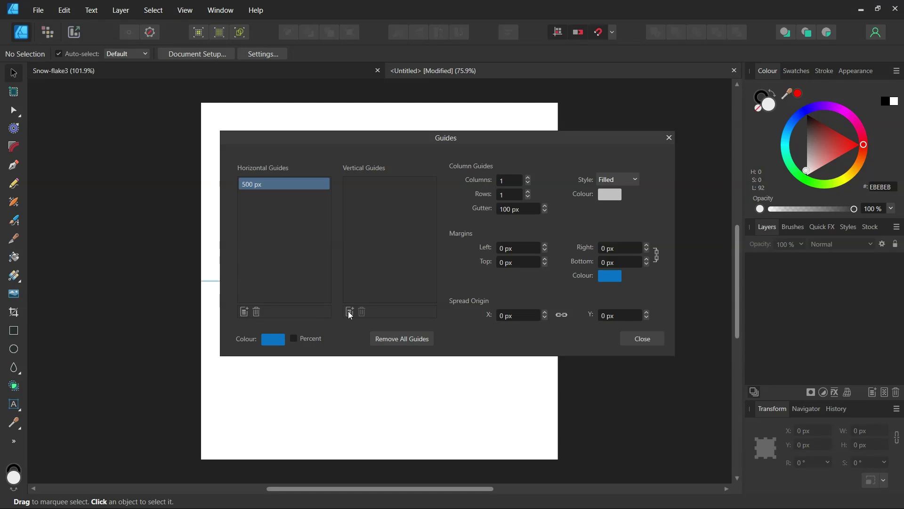
{"action": "left_click", "coordinate": [349, 312]}
{"action": "left_click", "coordinate": [636, 339]}
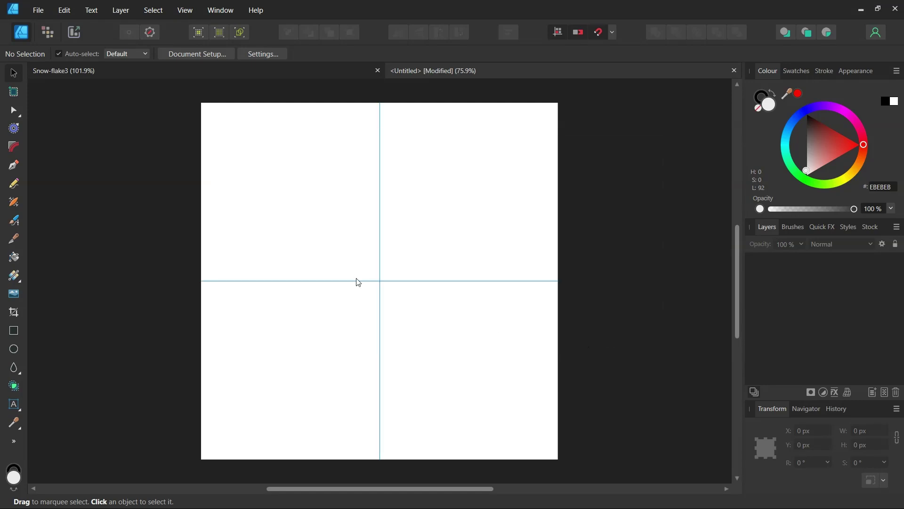
Check the vertical stem in the Snow-flake3 reference, then return to the untitled document.
{"action": "left_click", "coordinate": [283, 77]}
{"action": "left_click", "coordinate": [404, 248]}
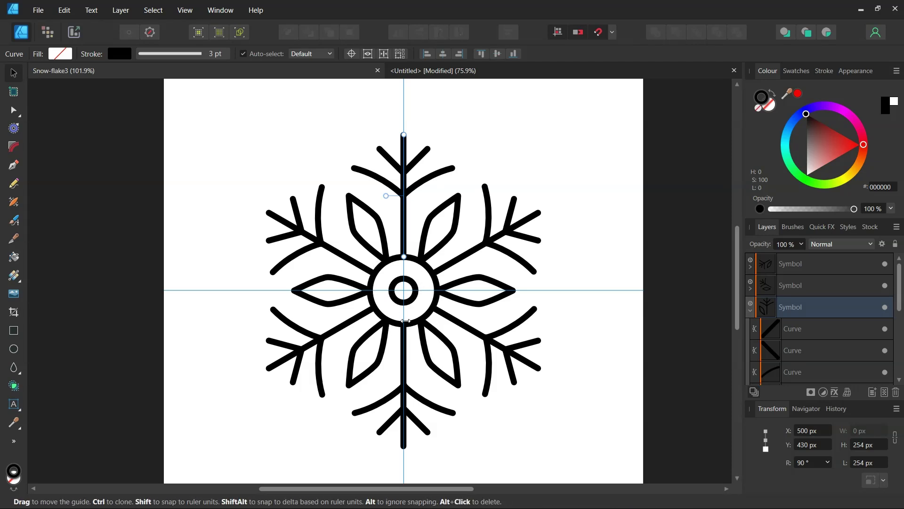
{"action": "left_click", "coordinate": [453, 72]}
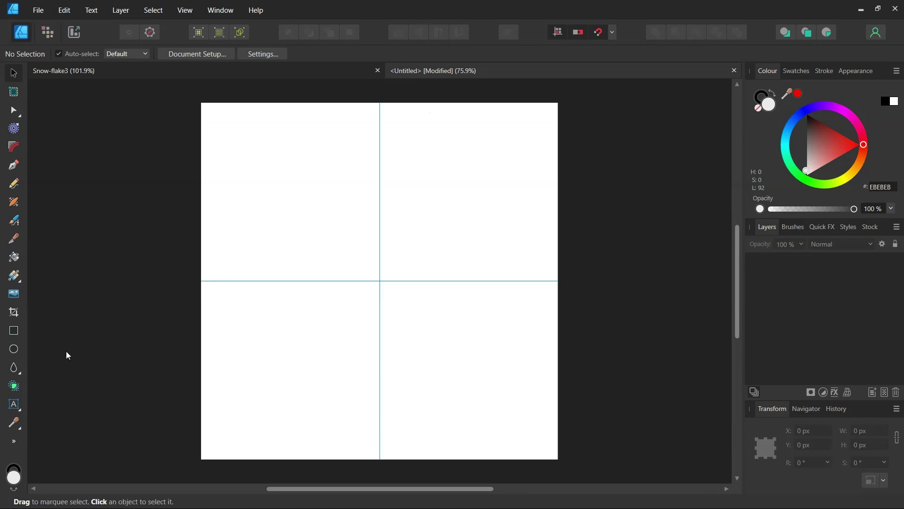
Set the Ellipse Tool to no fill and a 3 pt stroke.
{"action": "left_click", "coordinate": [14, 349]}
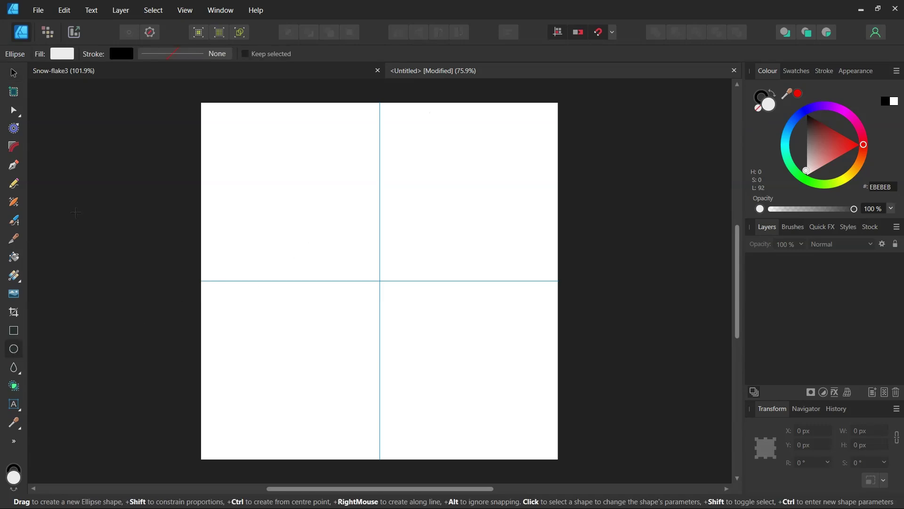
{"action": "left_click", "coordinate": [68, 53]}
{"action": "left_click", "coordinate": [185, 79]}
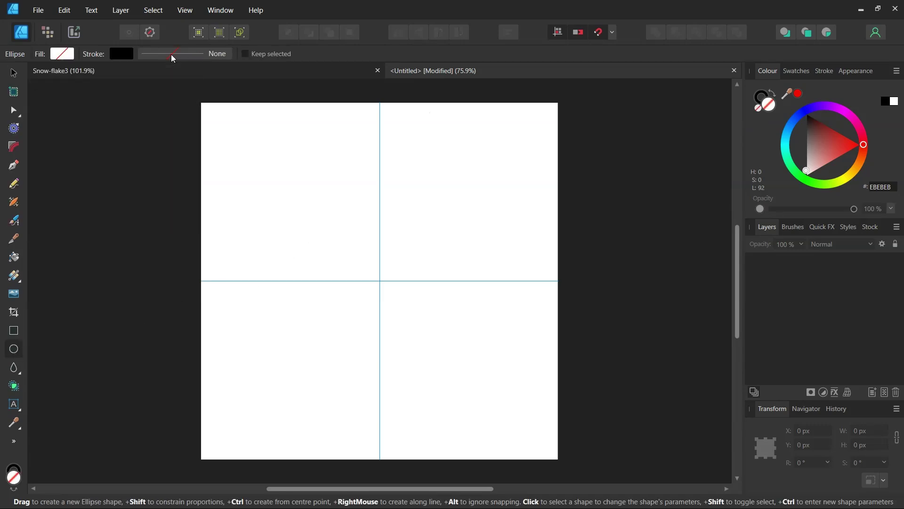
{"action": "left_click", "coordinate": [171, 55]}
{"action": "left_click", "coordinate": [246, 97]}
{"action": "type", "text": "3"}
{"action": "key", "text": "Return"}
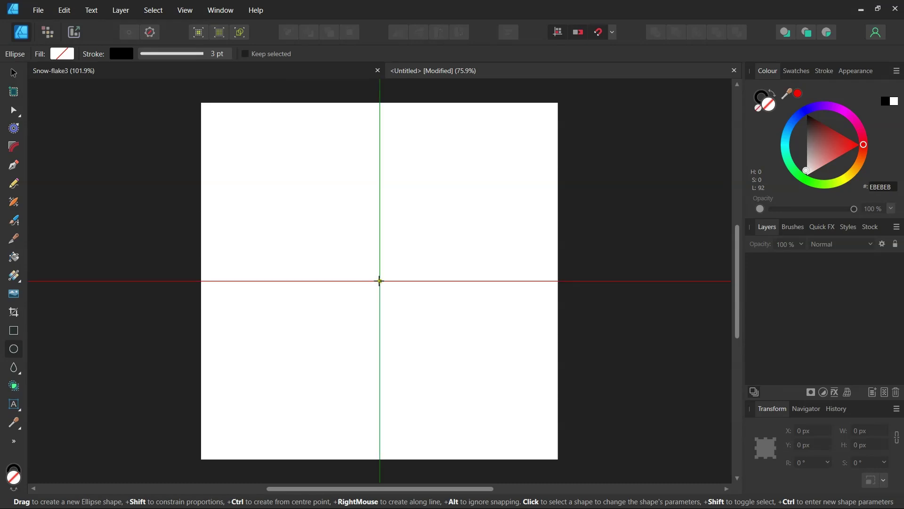
Draw a small circle and a larger 140 × 140 px circle centred on the guide crossing.
{"action": "left_click_drag", "start_coordinate": [379, 280], "coordinate": [384, 291]}
{"action": "scroll", "coordinate": [379, 283], "scroll_direction": "up", "scroll_amount": 1}
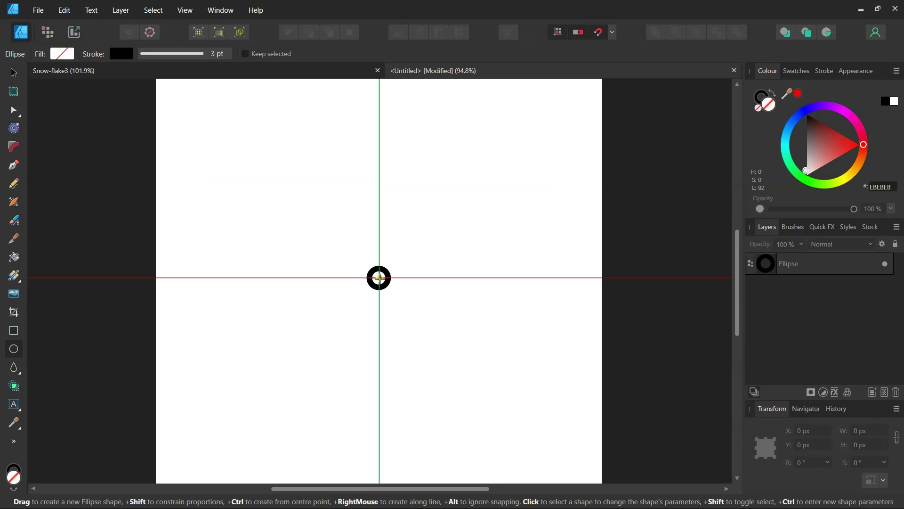
{"action": "left_click_drag", "start_coordinate": [379, 278], "coordinate": [409, 310]}
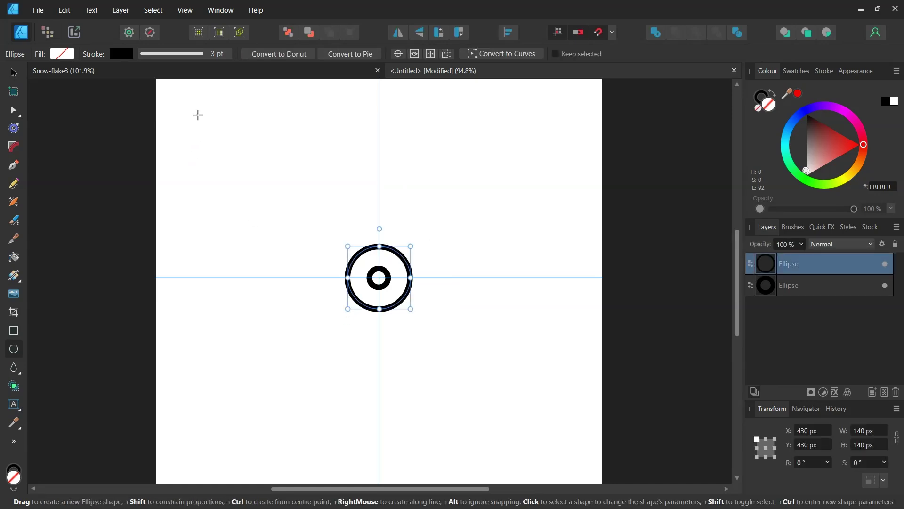
Draw a 255 px vertical Pen line from the guide above down to the outer circle's top.
{"action": "left_click", "coordinate": [213, 72]}
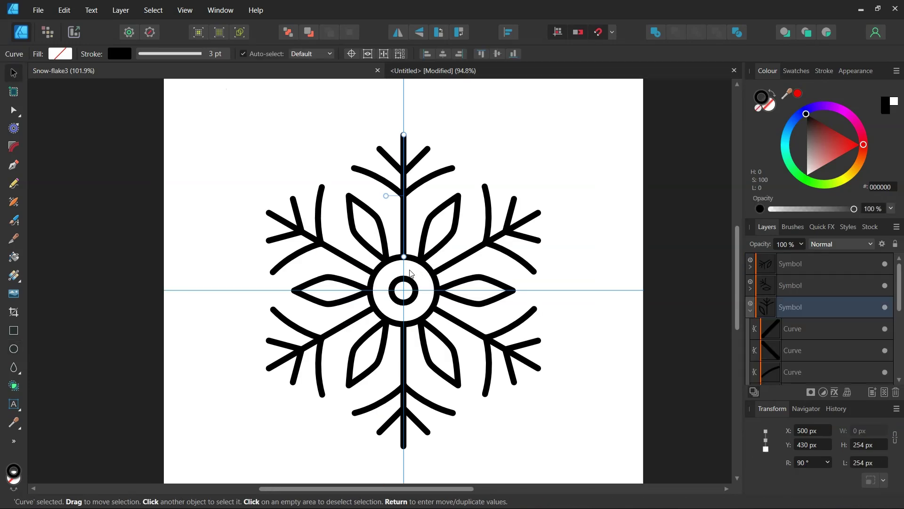
{"action": "left_click", "coordinate": [451, 70]}
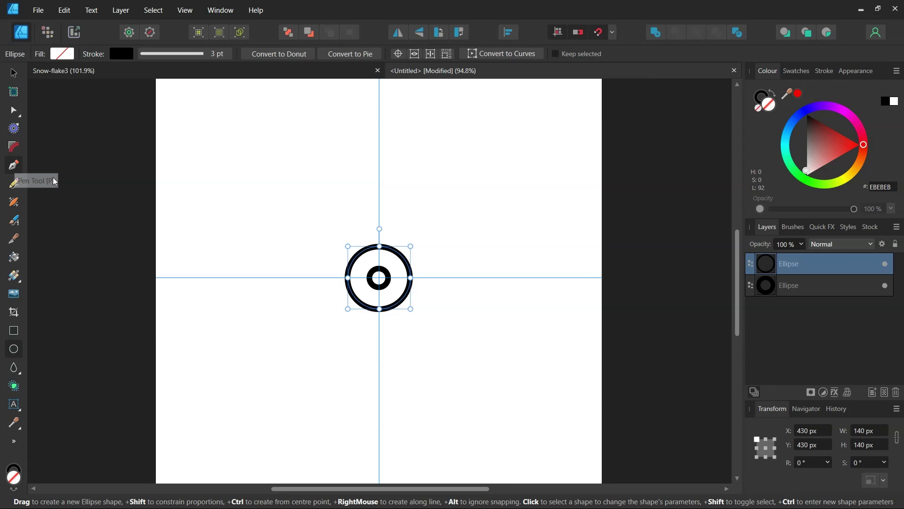
{"action": "left_click", "coordinate": [14, 166]}
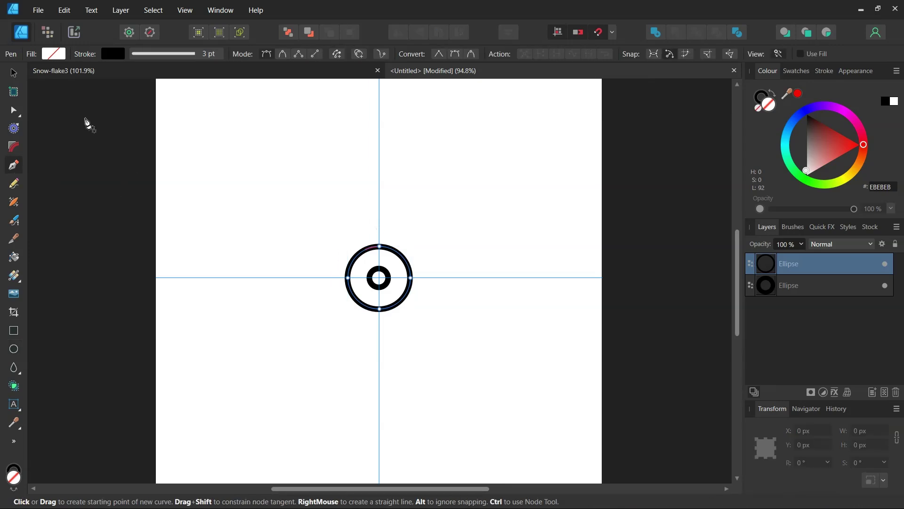
{"action": "left_click", "coordinate": [380, 132]}
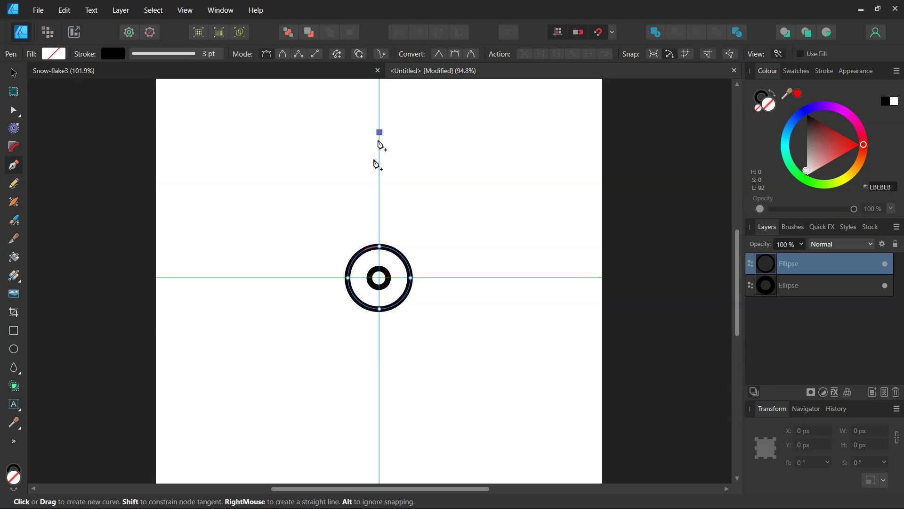
{"action": "left_click", "coordinate": [379, 248]}
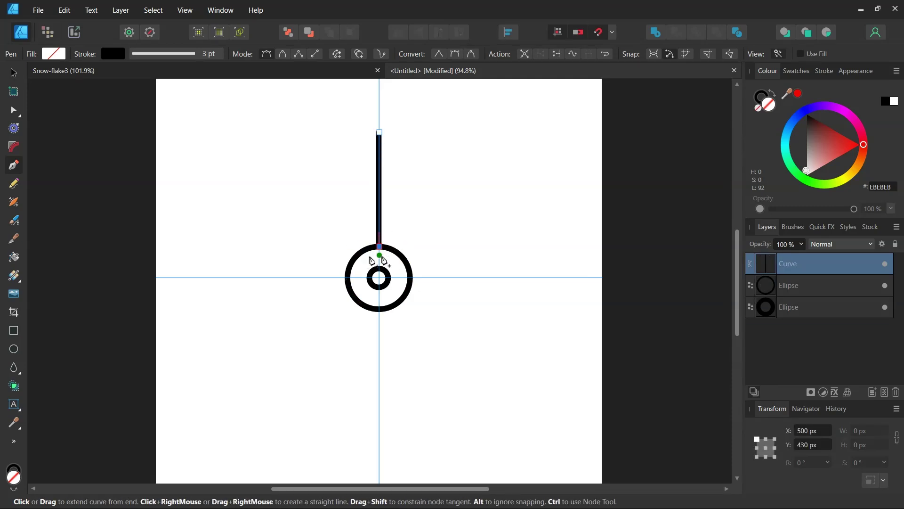
{"action": "left_click", "coordinate": [11, 72]}
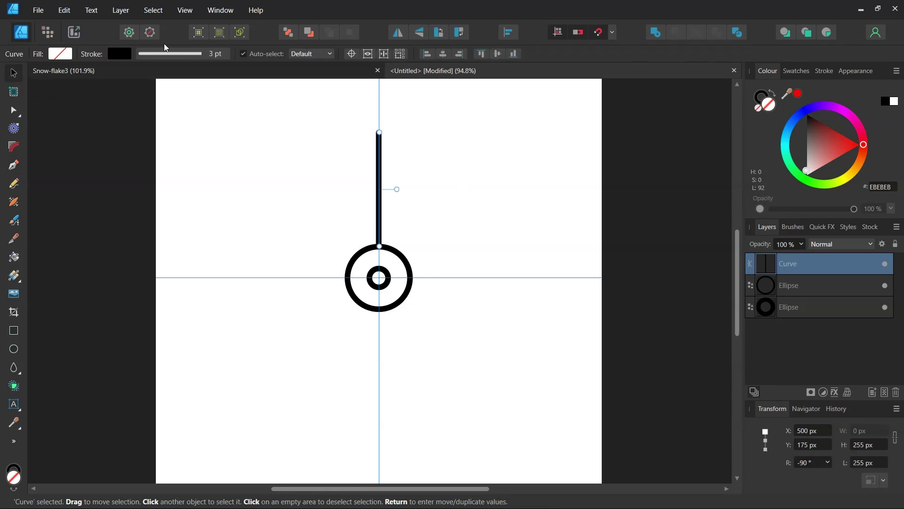
Make the vertical line a symbol with Layer > Create Symbol and show its transform origin.
{"action": "left_click", "coordinate": [120, 11]}
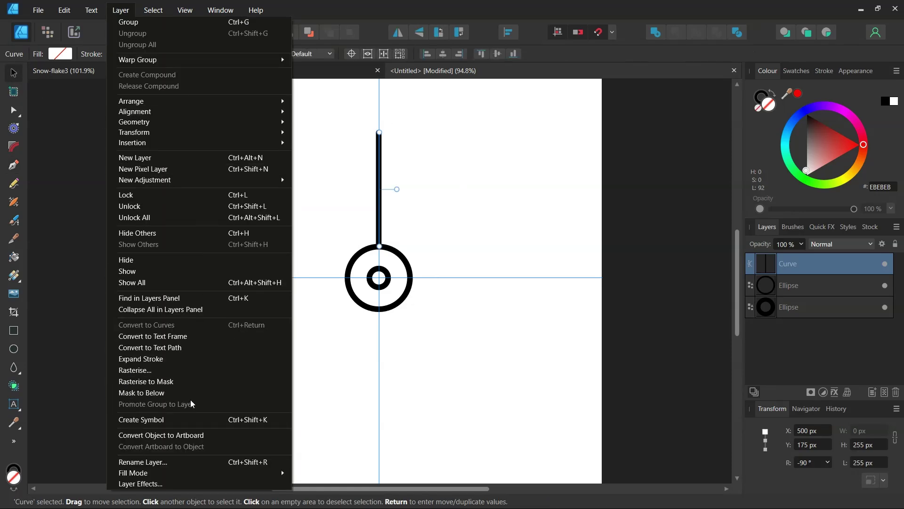
{"action": "left_click", "coordinate": [188, 419]}
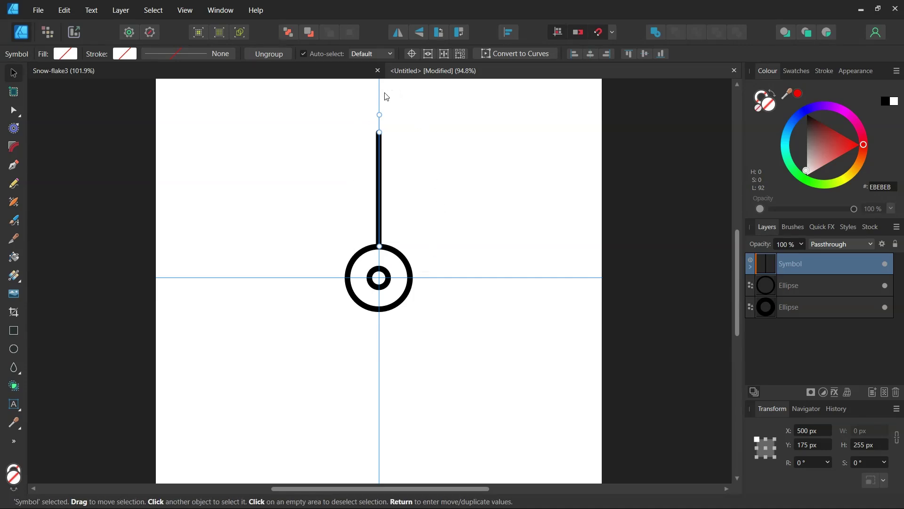
{"action": "left_click", "coordinate": [411, 54]}
Move the rotation origin to the rings' centre and duplicate the spoke 5 times at 60°.
{"action": "left_click_drag", "start_coordinate": [379, 189], "coordinate": [379, 278]}
{"action": "key", "text": "Return"}
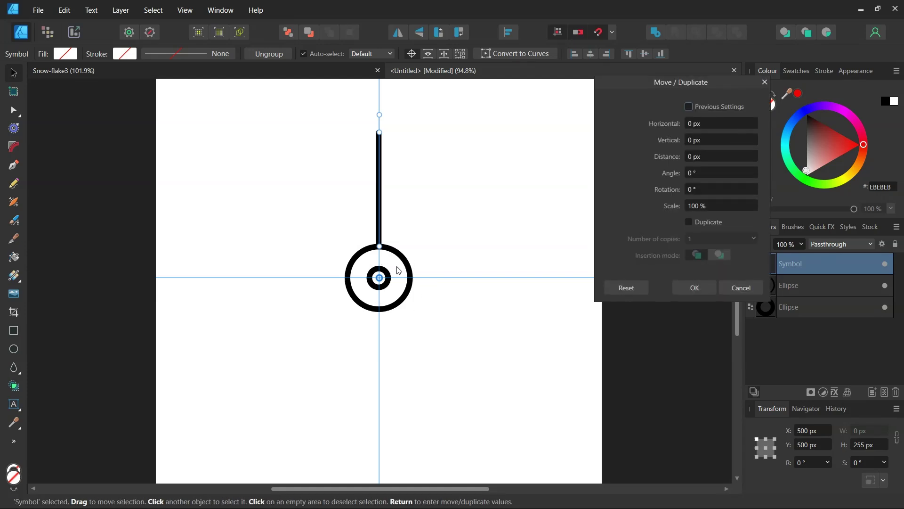
{"action": "left_click", "coordinate": [689, 223]}
{"action": "left_click", "coordinate": [698, 238]}
{"action": "type", "text": "5"}
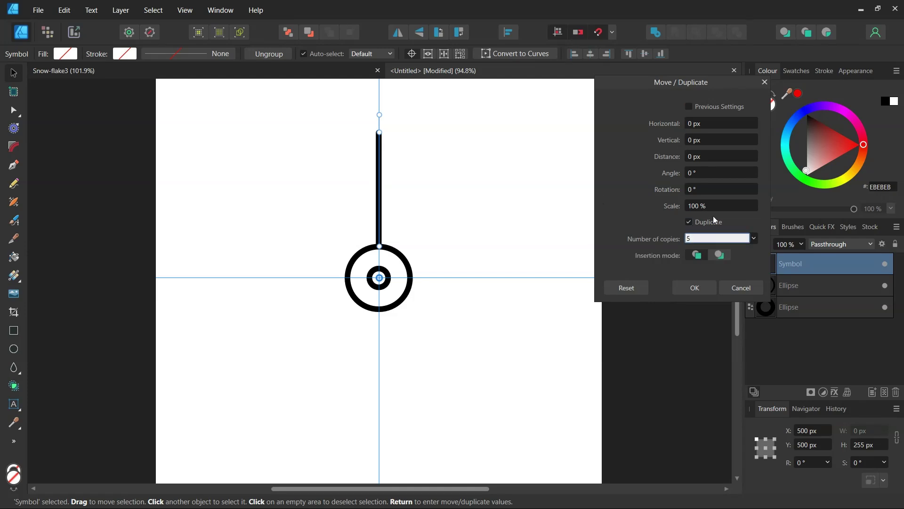
{"action": "left_click", "coordinate": [696, 190]}
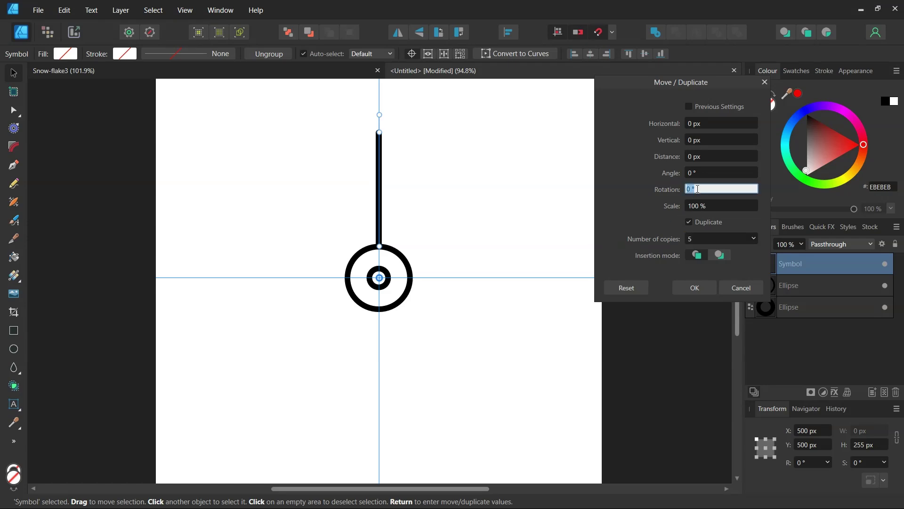
{"action": "type", "text": "60"}
{"action": "key", "text": "Return"}
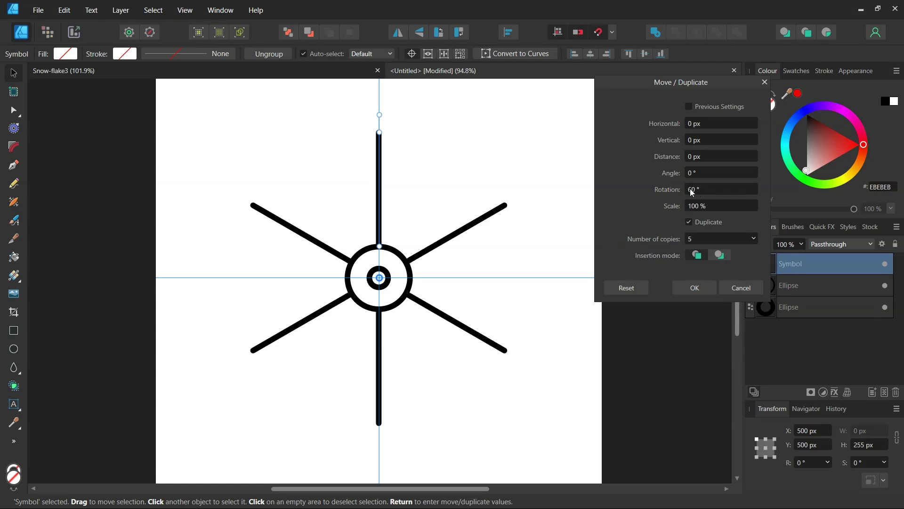
{"action": "left_click", "coordinate": [691, 287]}
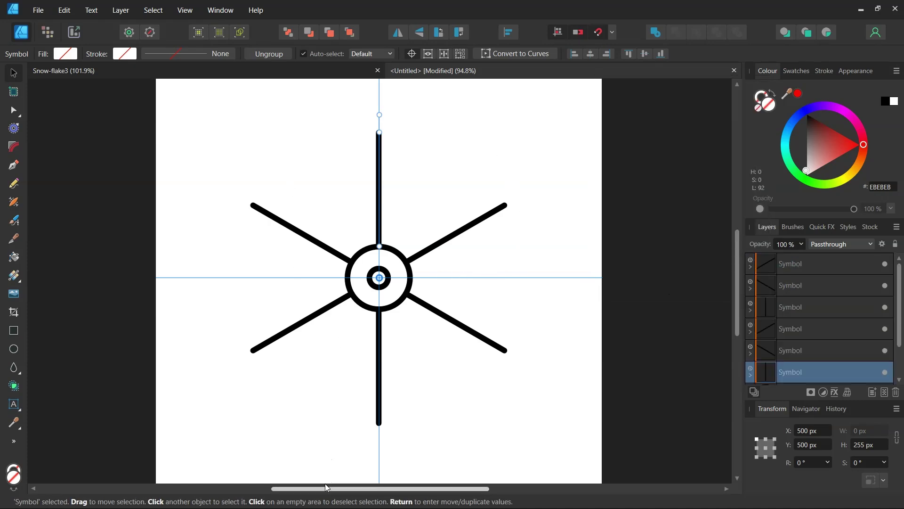
{"action": "left_click_drag", "start_coordinate": [326, 489], "coordinate": [323, 488]}
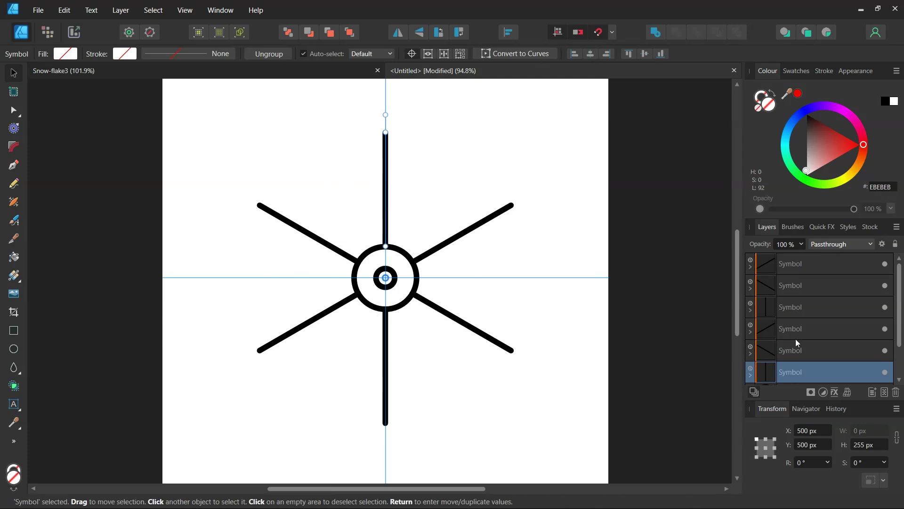
{"action": "scroll", "coordinate": [797, 343], "scroll_direction": "down", "scroll_amount": 2}
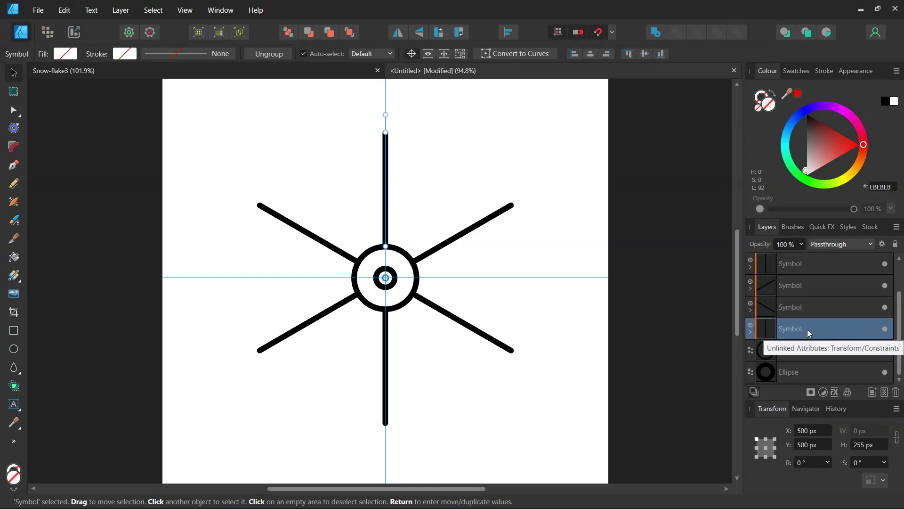
{"action": "left_click", "coordinate": [750, 332]}
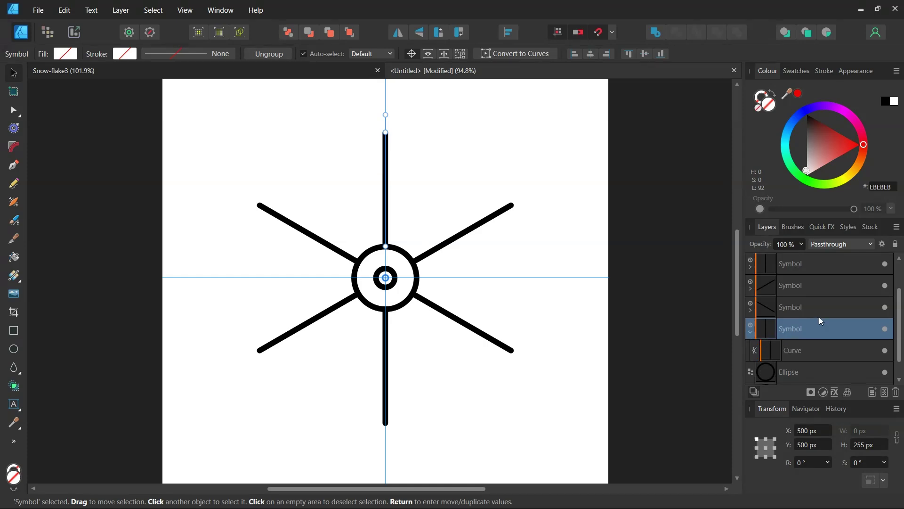
{"action": "left_click", "coordinate": [804, 352]}
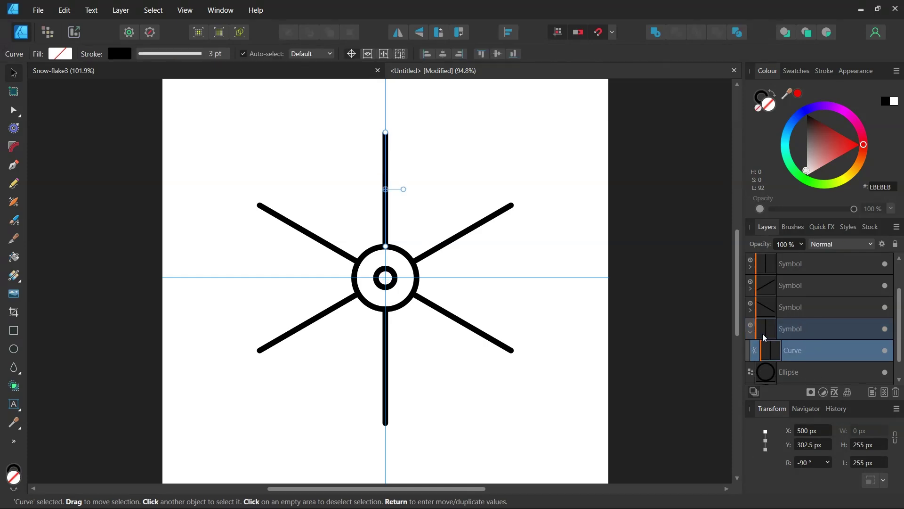
{"action": "left_click", "coordinate": [16, 350]}
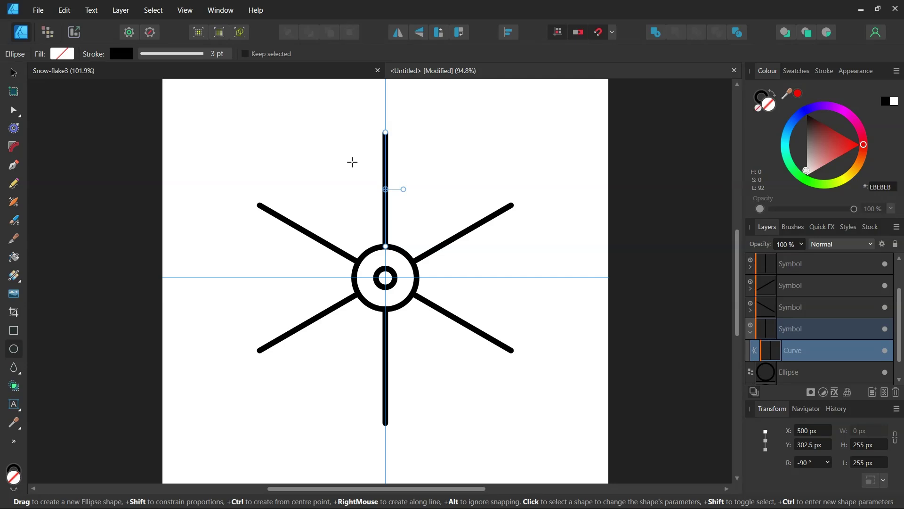
{"action": "left_click_drag", "start_coordinate": [349, 161], "coordinate": [377, 190]}
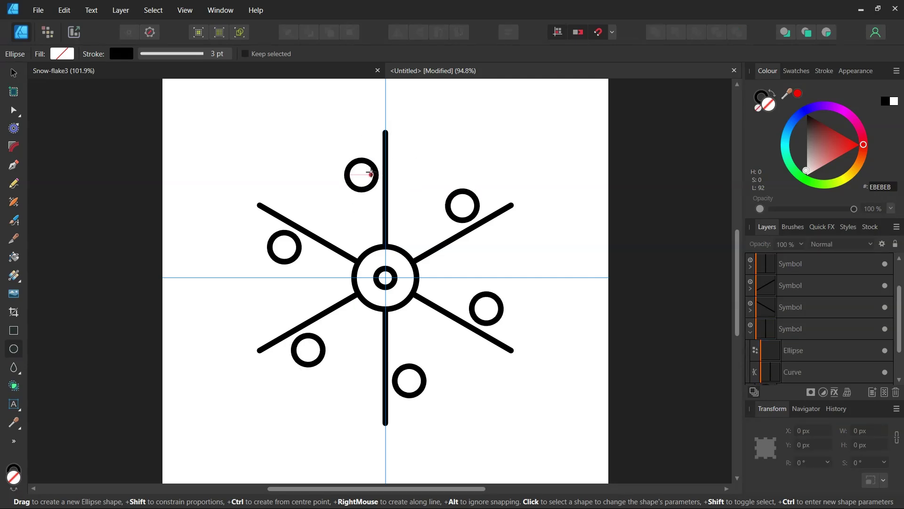
{"action": "key", "text": "v"}
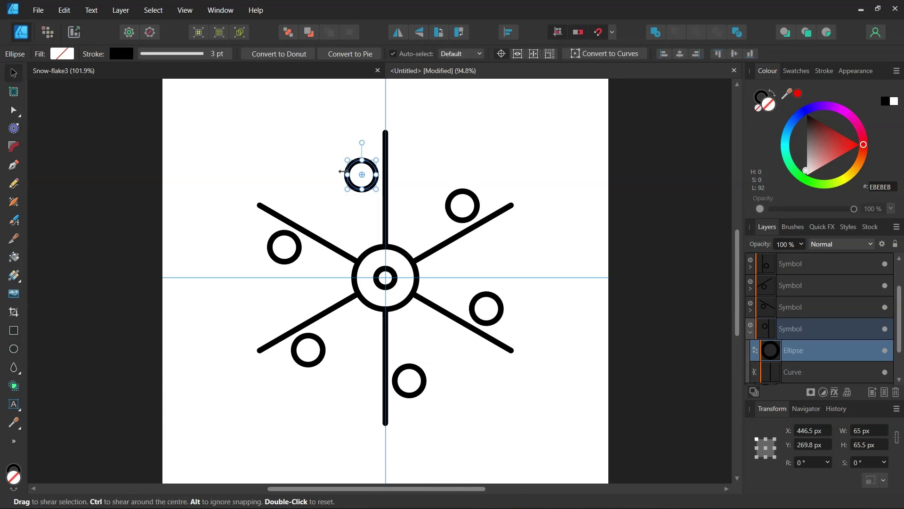
{"action": "mouse_move", "coordinate": [365, 168]}
{"action": "left_mouse_down"}
{"action": "mouse_move", "coordinate": [404, 166]}
{"action": "mouse_move", "coordinate": [378, 151]}
{"action": "mouse_move", "coordinate": [363, 167]}
{"action": "left_mouse_up"}
{"action": "scroll", "coordinate": [374, 174], "scroll_direction": "up", "scroll_amount": 1}
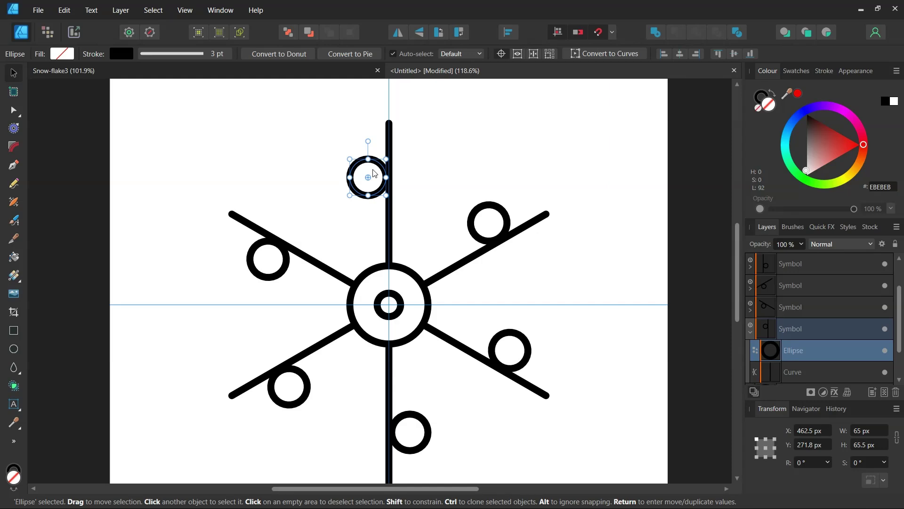
Delete the circle and its copies, then compare with the Snow-flake3 reference.
{"action": "key", "text": "Delete"}
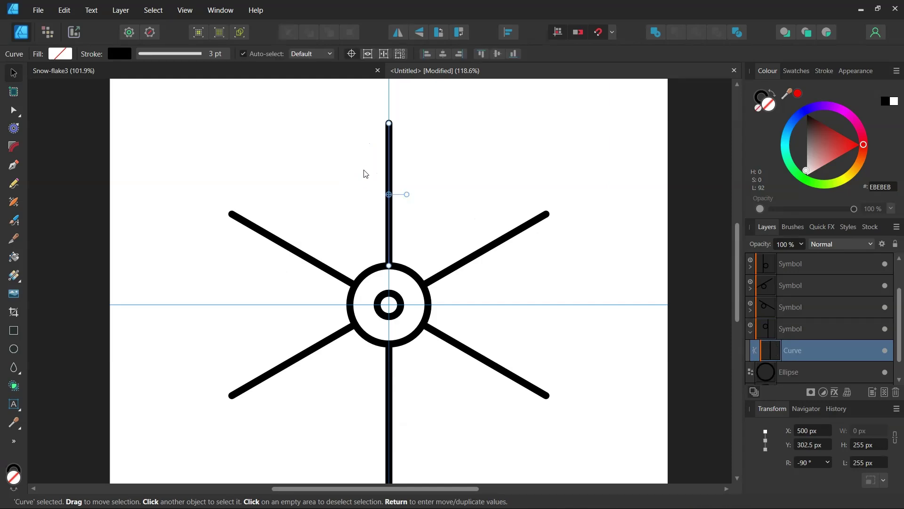
{"action": "left_click", "coordinate": [304, 72]}
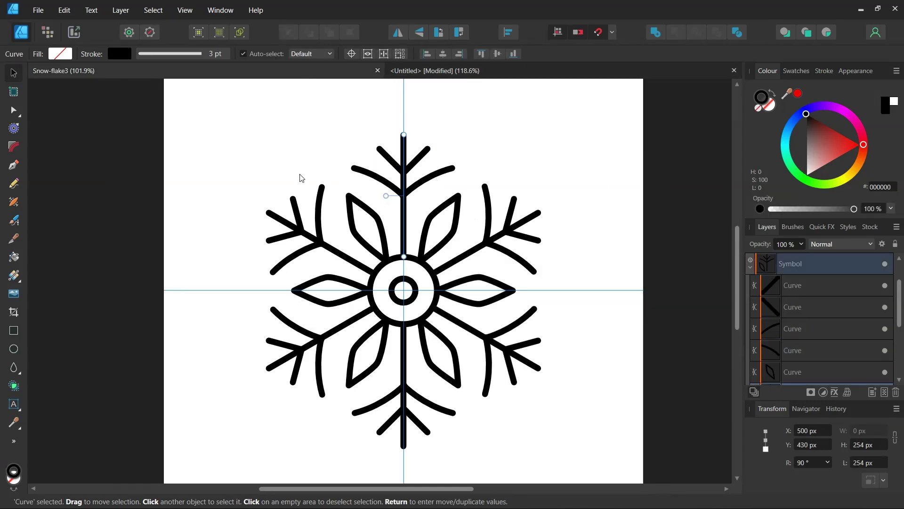
{"action": "left_click", "coordinate": [473, 73]}
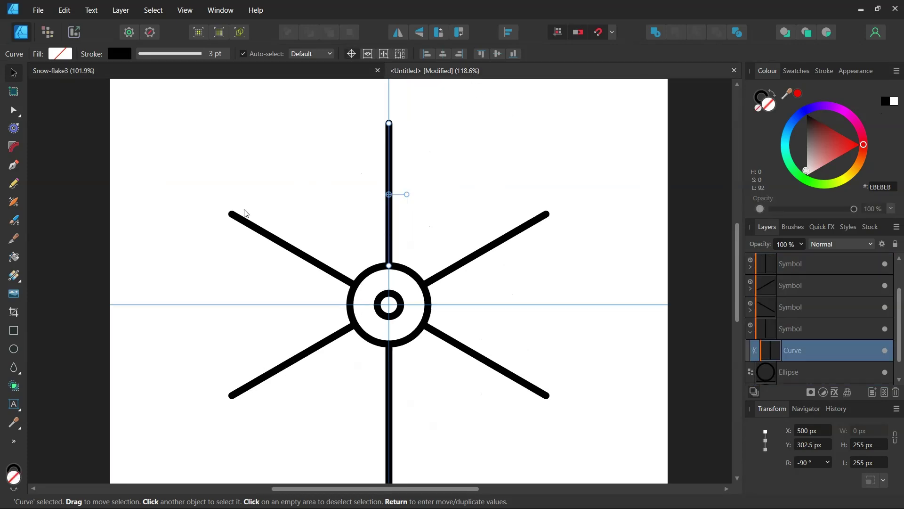
Draw a diagonal twig running up-left from the top spoke with the Pen tool.
{"action": "left_click", "coordinate": [13, 166]}
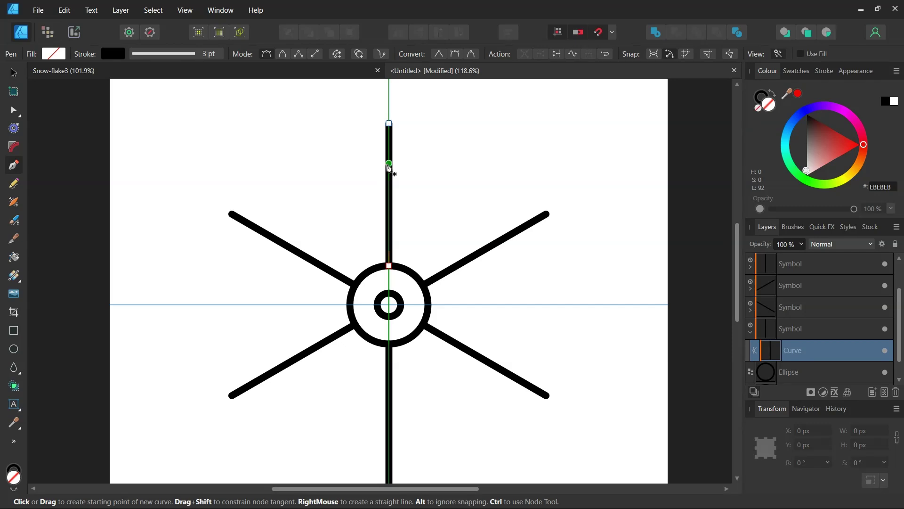
{"action": "left_click", "coordinate": [389, 165]}
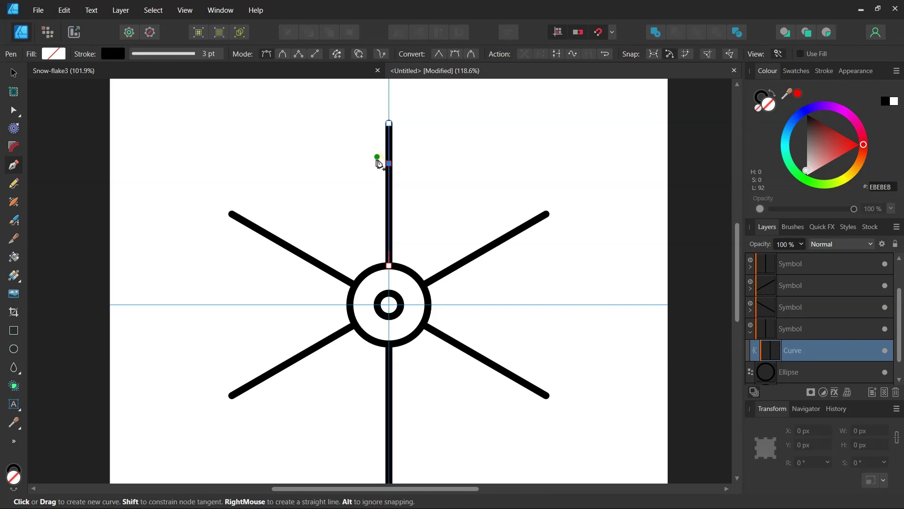
{"action": "left_click", "coordinate": [362, 137]}
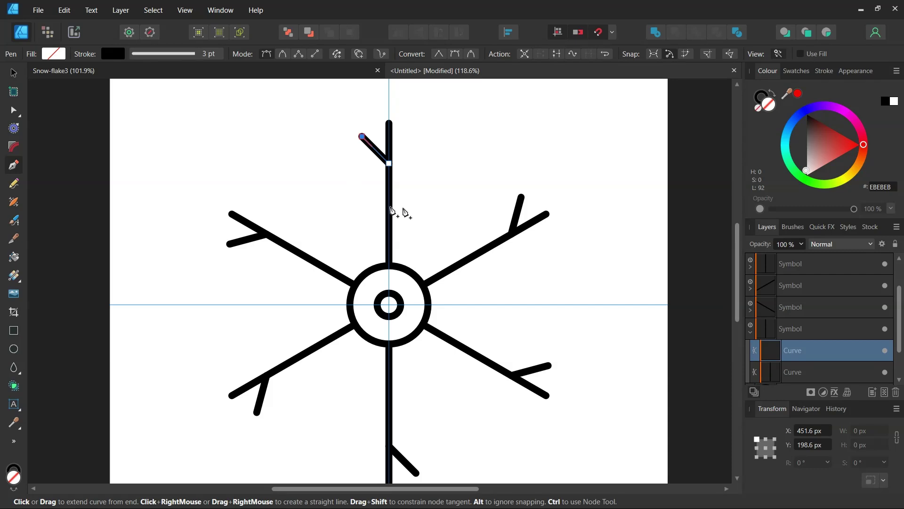
{"action": "left_click", "coordinate": [13, 74]}
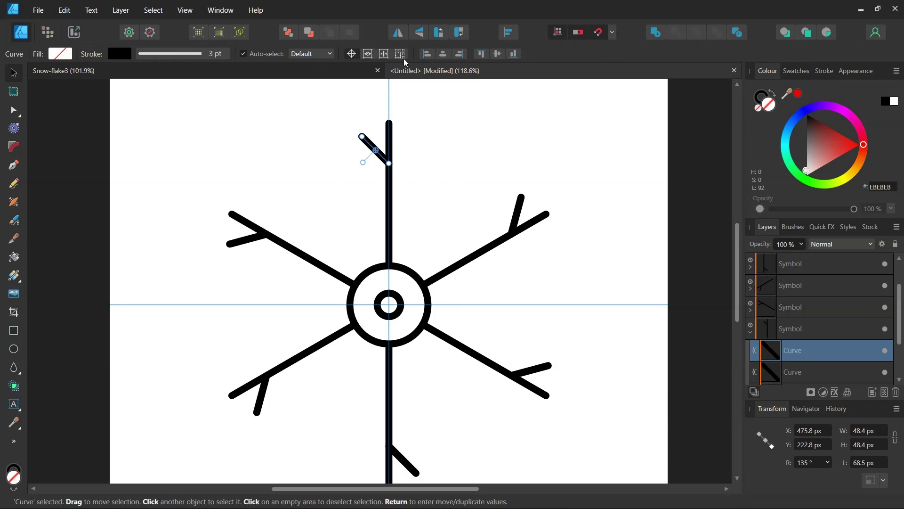
Flip a twig copy horizontally and shift it right to form a V on the spoke.
{"action": "left_click", "coordinate": [399, 35]}
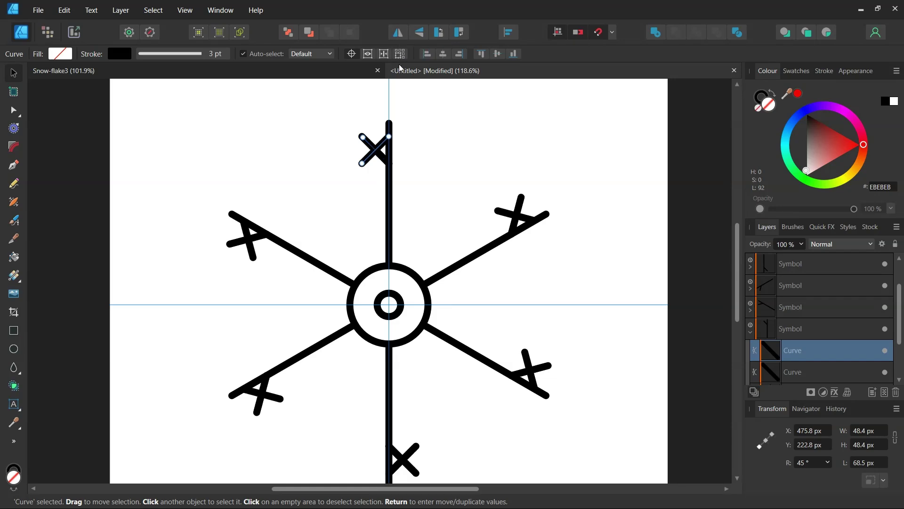
{"action": "left_click", "coordinate": [385, 148]}
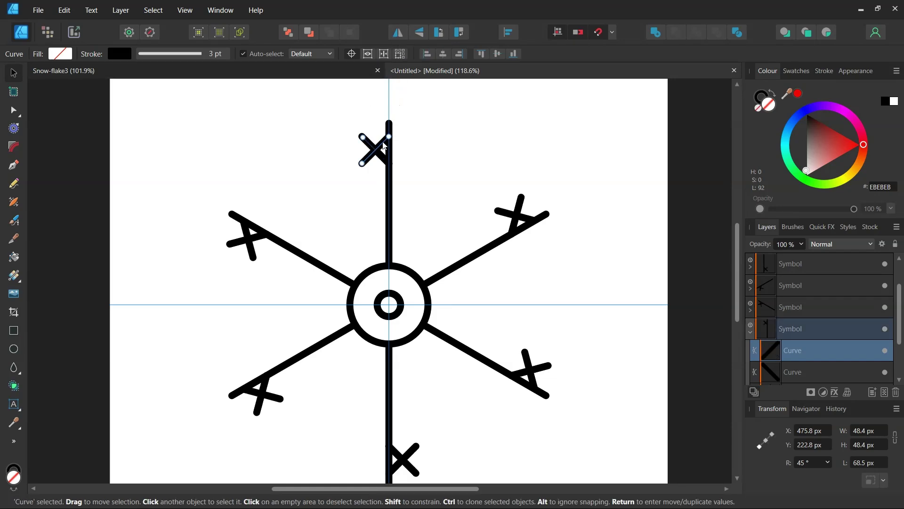
{"action": "left_click_drag", "start_coordinate": [387, 146], "coordinate": [410, 148]}
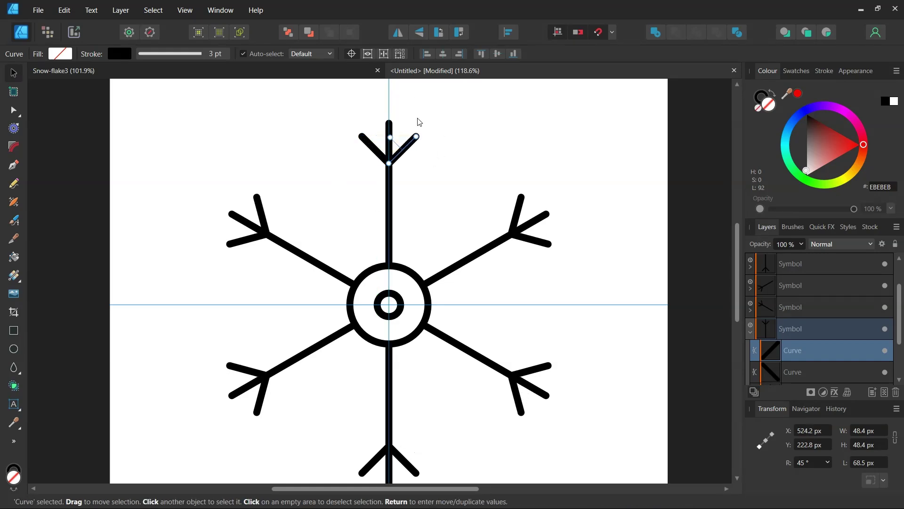
{"action": "left_click", "coordinate": [435, 191]}
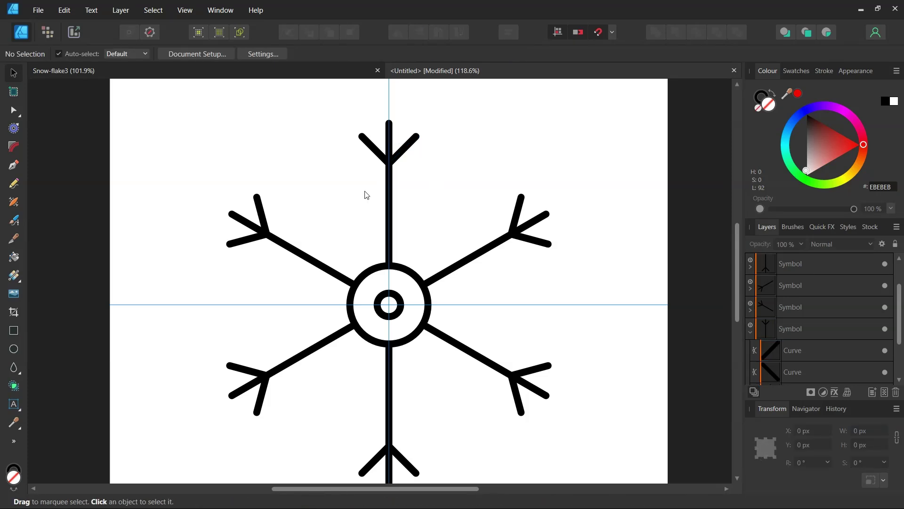
Draw a second, longer twig lower on the top spoke and move it into the symbol.
{"action": "left_click", "coordinate": [14, 166]}
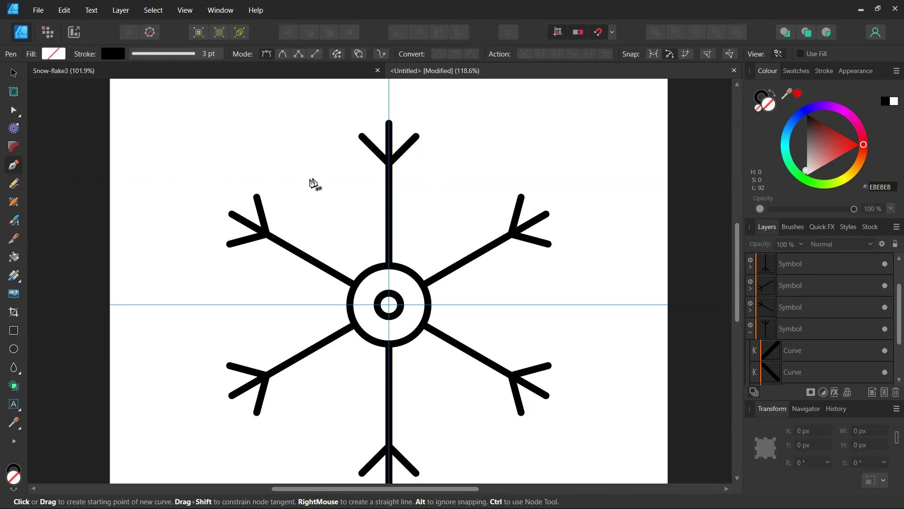
{"action": "left_click", "coordinate": [388, 194]}
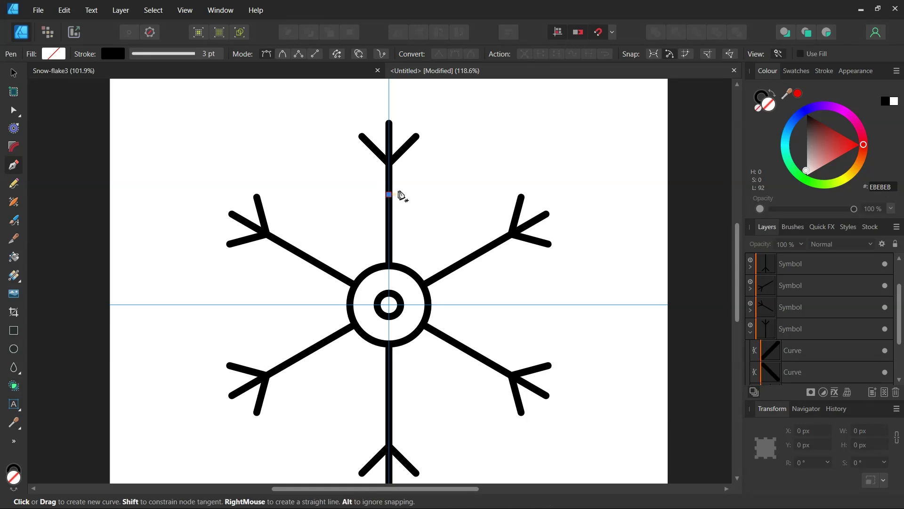
{"action": "left_click", "coordinate": [435, 149]}
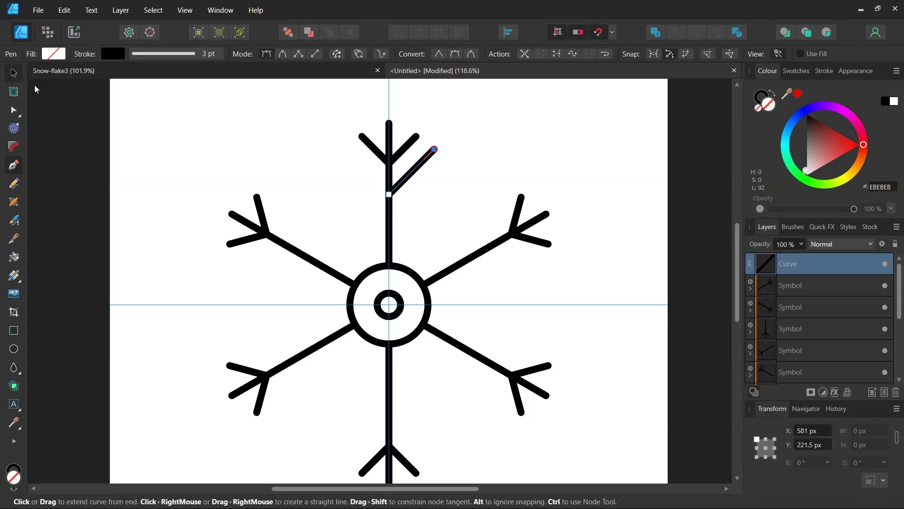
{"action": "left_click", "coordinate": [13, 73]}
{"action": "left_click_drag", "start_coordinate": [814, 264], "coordinate": [803, 320]}
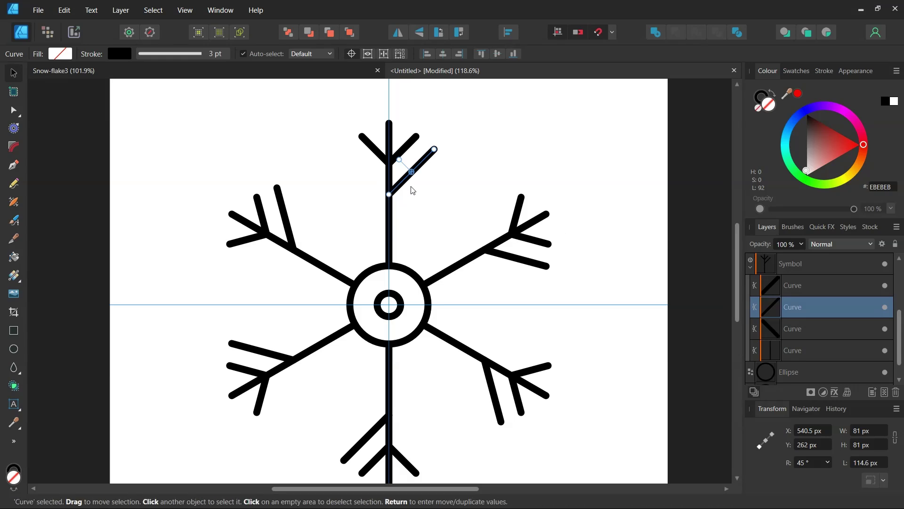
Add nodes along the new twig with the Node Tool.
{"action": "left_click", "coordinate": [14, 110]}
{"action": "scroll", "coordinate": [387, 172], "scroll_direction": "up", "scroll_amount": 2}
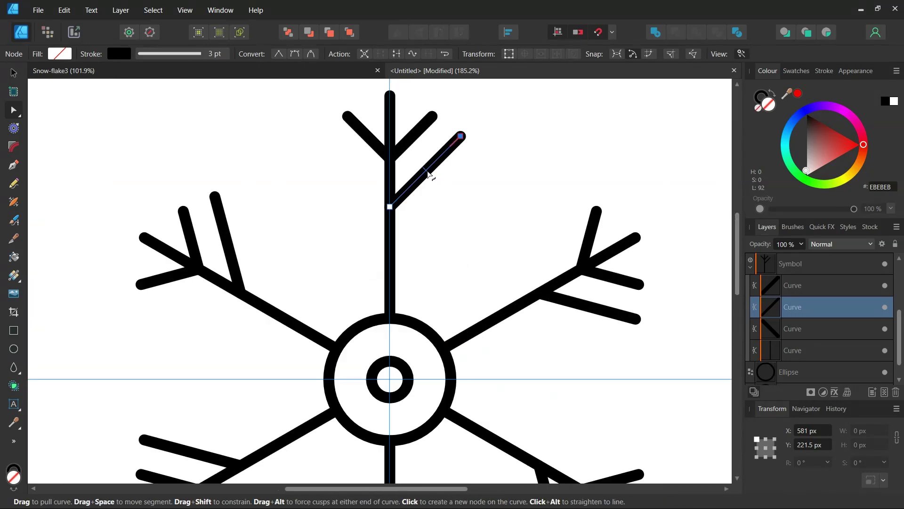
{"action": "left_click", "coordinate": [411, 182]}
{"action": "left_click", "coordinate": [433, 158]}
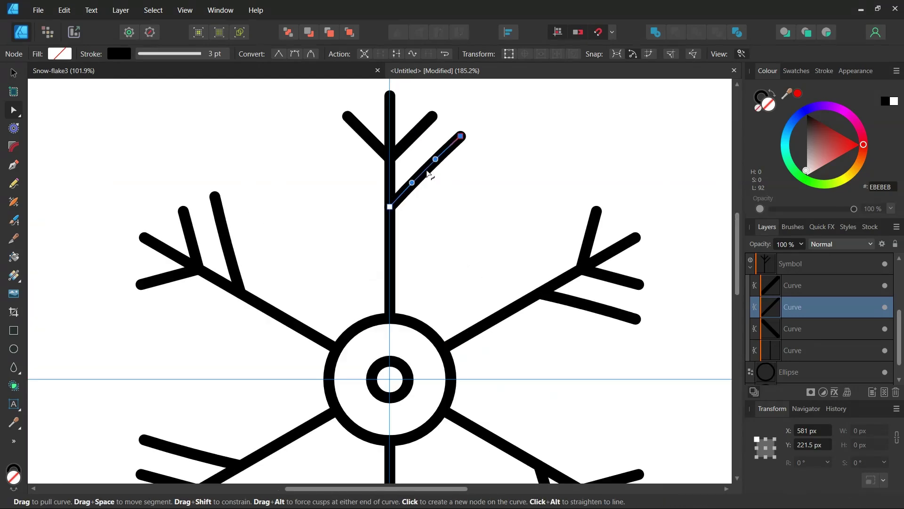
{"action": "left_click", "coordinate": [19, 73]}
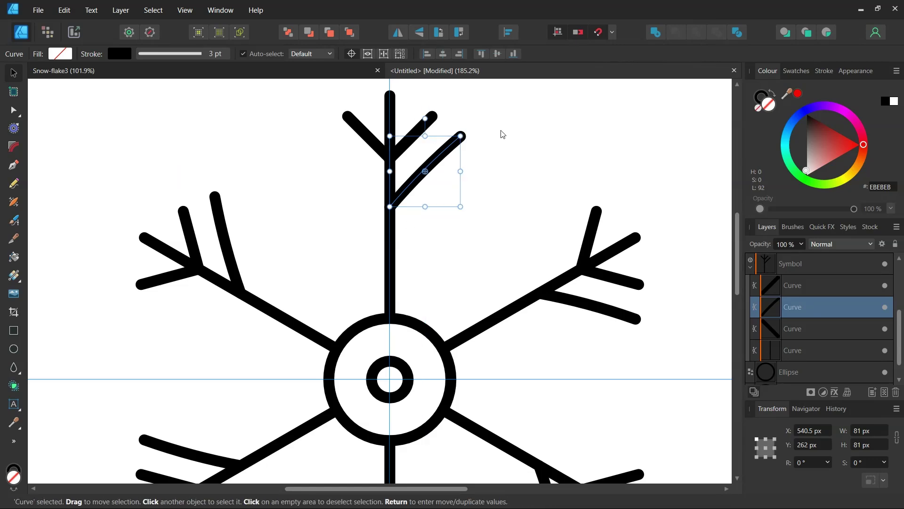
Duplicate the twig, flip it horizontally, and move the copy to the stem's left side.
{"action": "key", "text": "ctrl+j"}
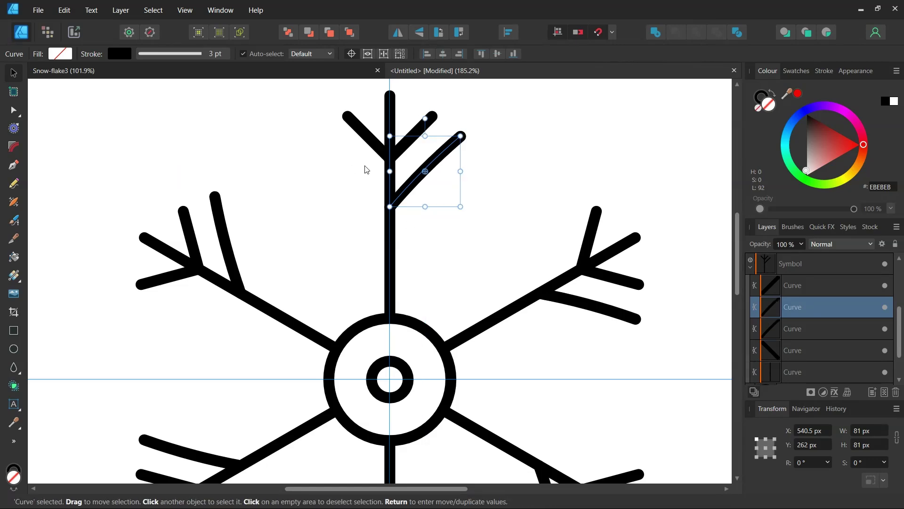
{"action": "left_click", "coordinate": [397, 33]}
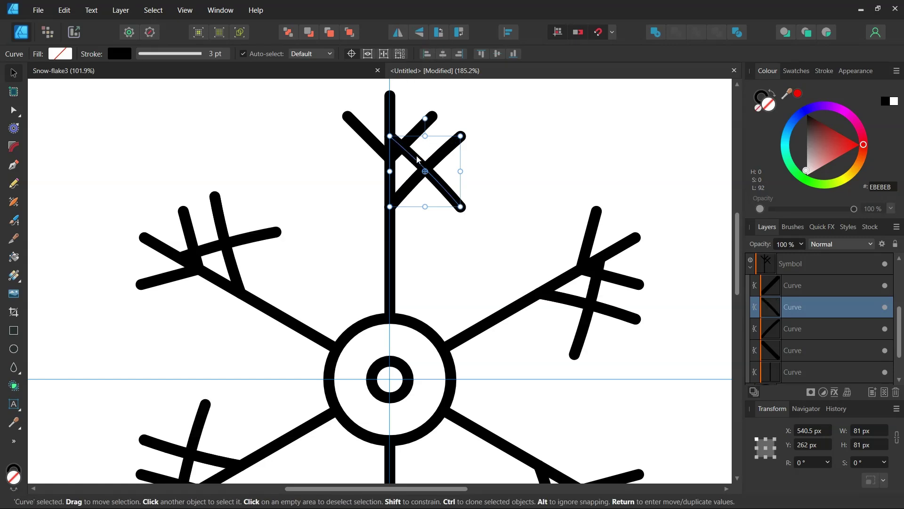
{"action": "left_click_drag", "start_coordinate": [418, 159], "coordinate": [348, 159]}
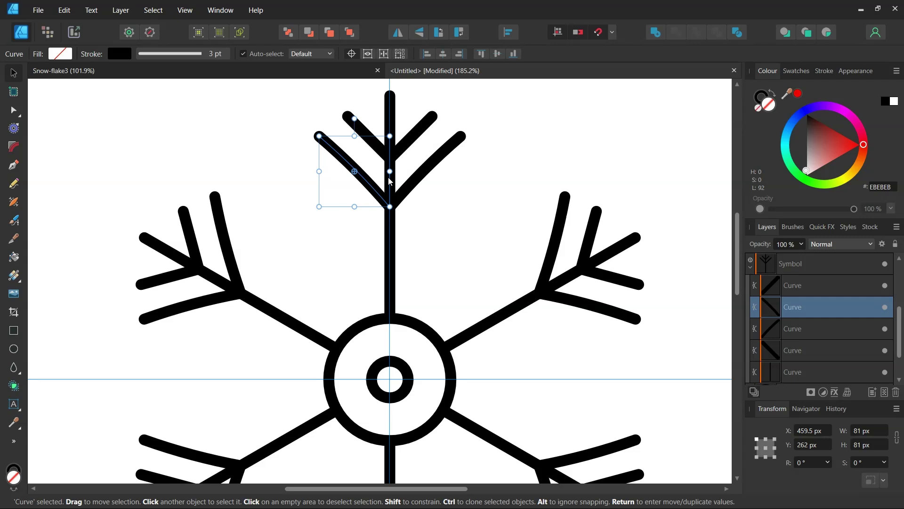
{"action": "scroll", "coordinate": [407, 241], "scroll_direction": "down", "scroll_amount": 3}
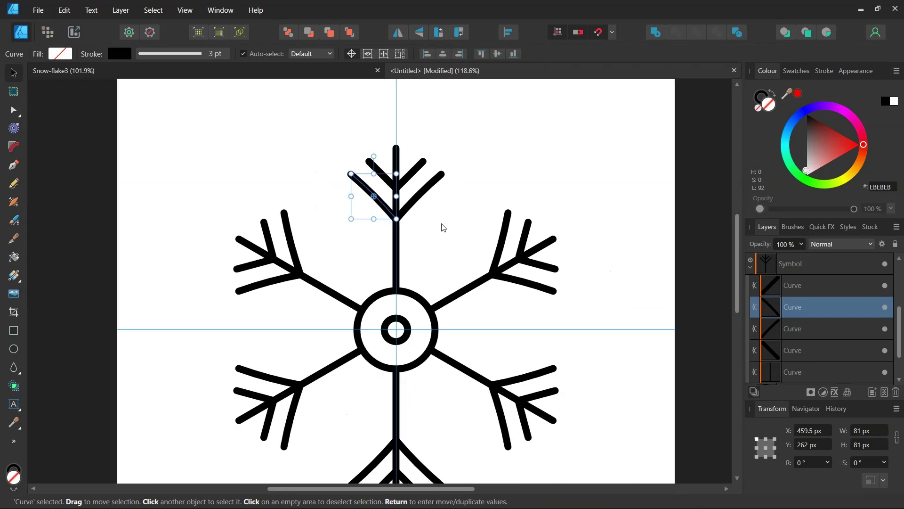
{"action": "left_click", "coordinate": [443, 228]}
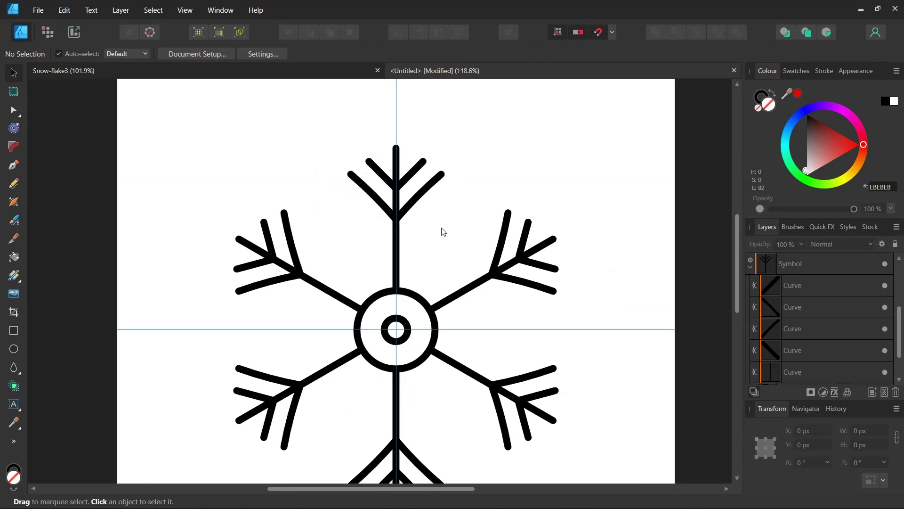
Check the vertical stem in the Snow-flake3 reference drawing.
{"action": "left_click", "coordinate": [273, 74]}
{"action": "left_click", "coordinate": [399, 203]}
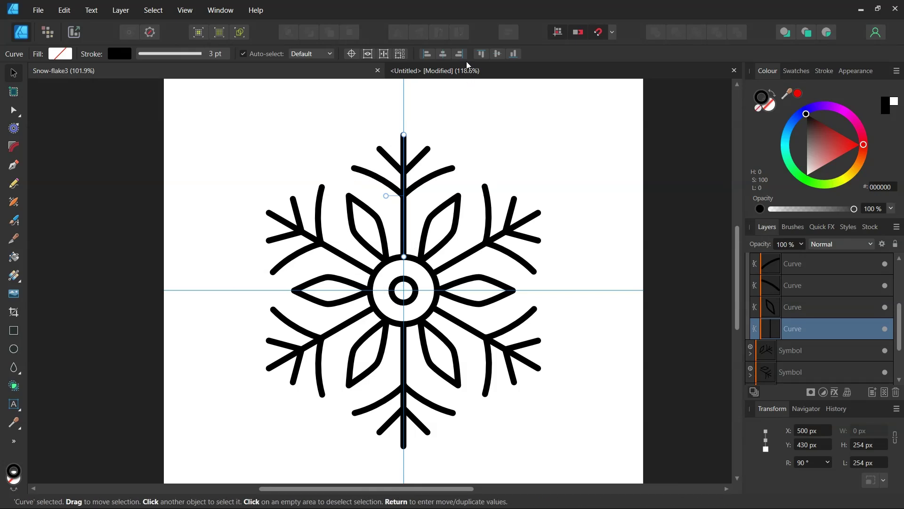
{"action": "left_click", "coordinate": [452, 70]}
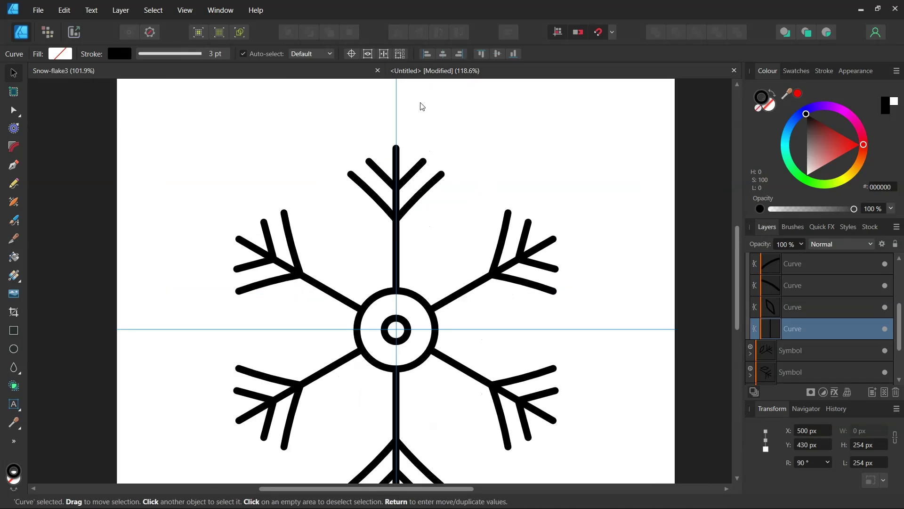
Draw a teardrop with the Tear Tool and move it onto the vertical axis.
{"action": "left_click", "coordinate": [15, 370]}
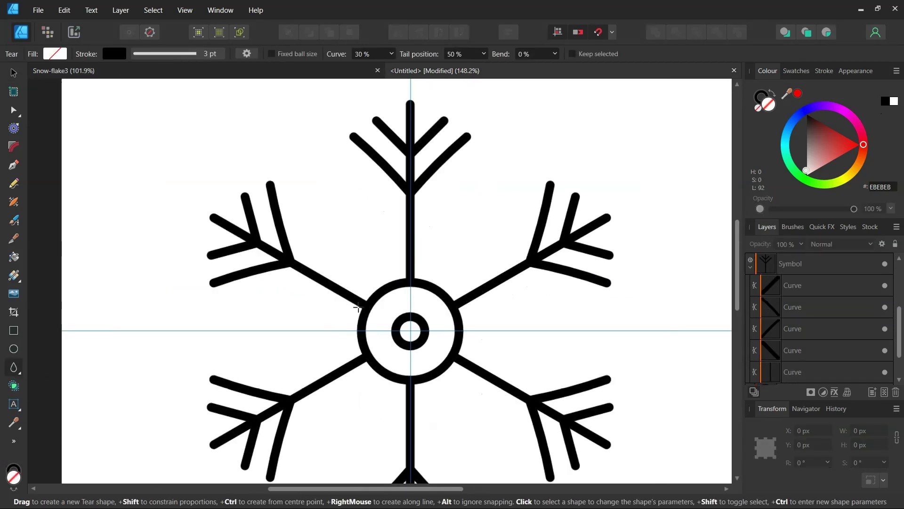
{"action": "scroll", "coordinate": [332, 325], "scroll_direction": "up", "scroll_amount": 1}
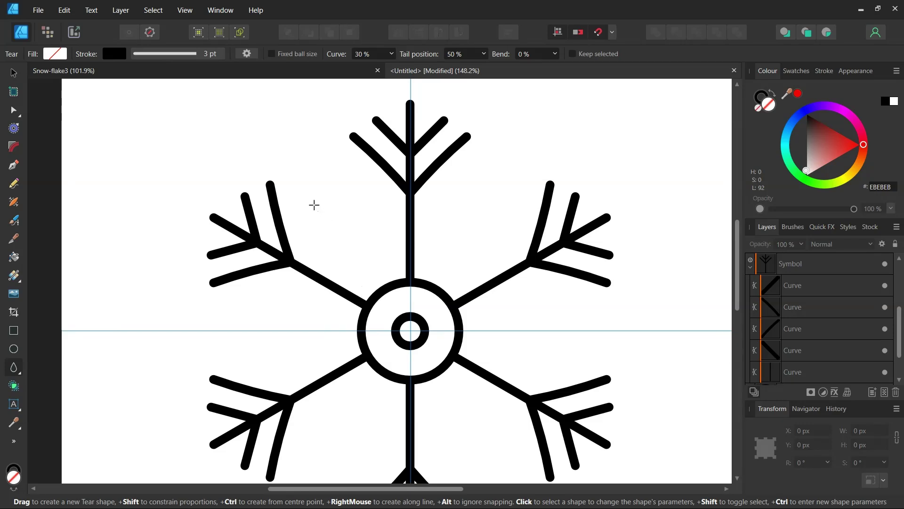
{"action": "left_click_drag", "start_coordinate": [329, 193], "coordinate": [384, 273]}
{"action": "key", "text": "v"}
{"action": "left_click", "coordinate": [360, 217]}
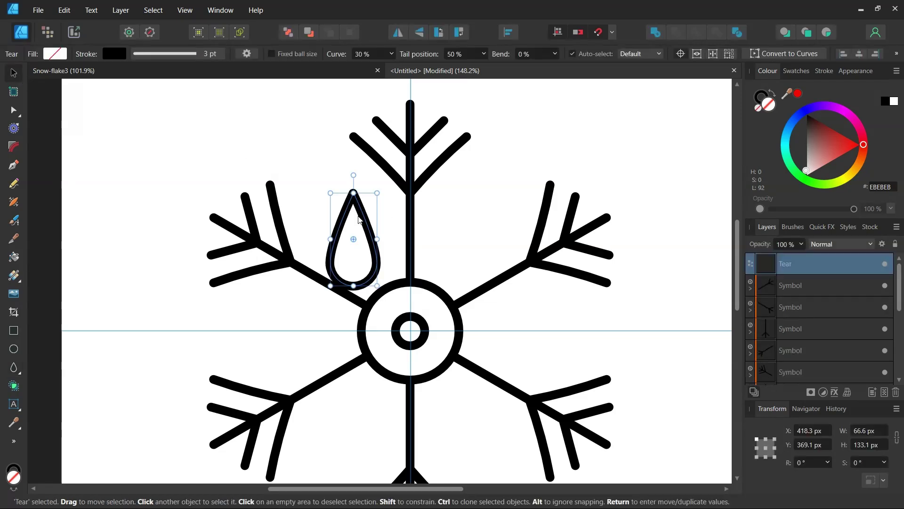
{"action": "left_click_drag", "start_coordinate": [377, 221], "coordinate": [419, 217]}
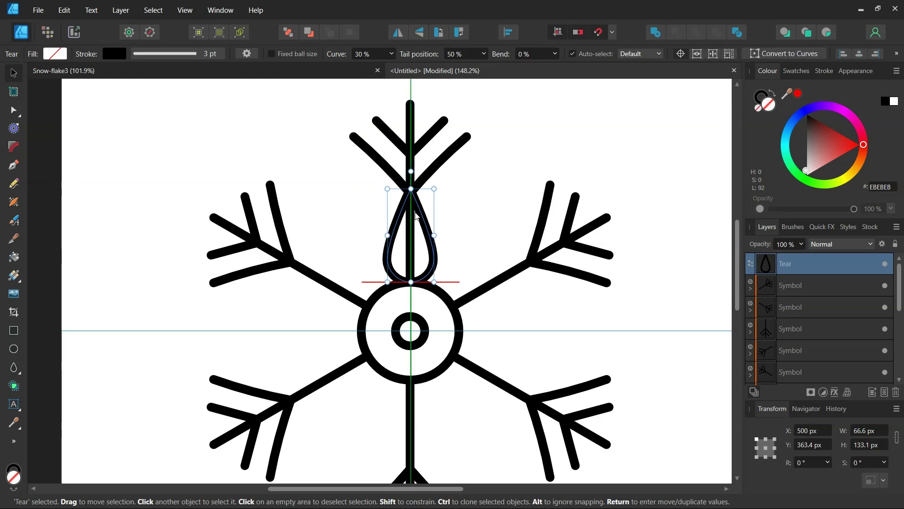
Put the teardrop inside the symbol and flip it vertically so its point meets the ring.
{"action": "left_click_drag", "start_coordinate": [800, 275], "coordinate": [791, 320]}
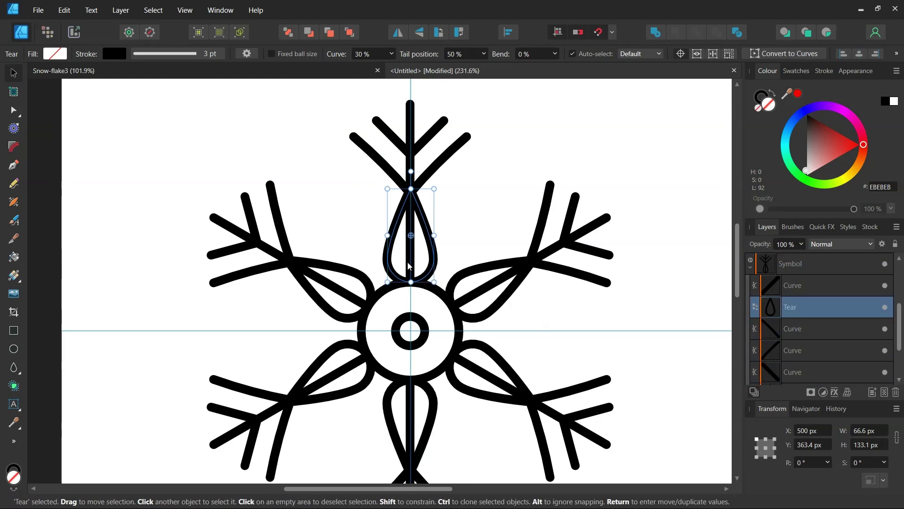
{"action": "scroll", "coordinate": [436, 256], "scroll_direction": "up", "scroll_amount": 3}
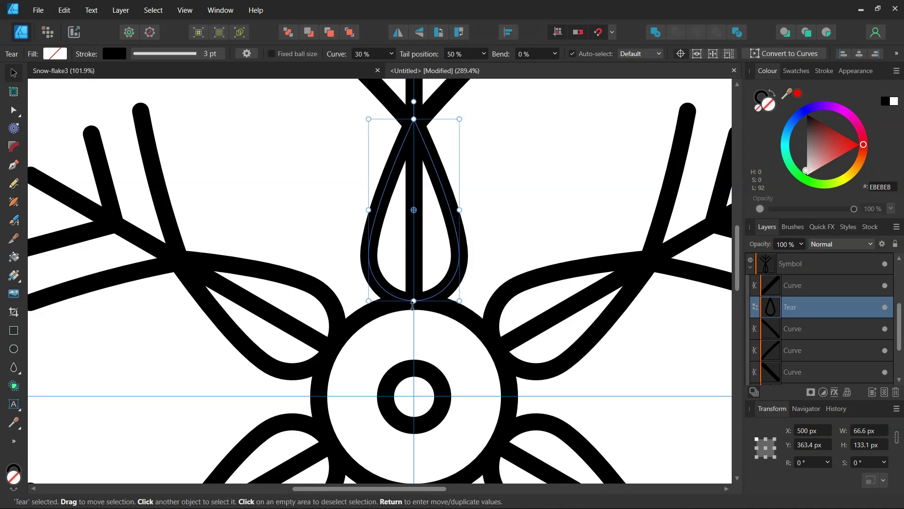
{"action": "scroll", "coordinate": [456, 283], "scroll_direction": "down", "scroll_amount": 3}
{"action": "scroll", "coordinate": [438, 283], "scroll_direction": "down", "scroll_amount": 2}
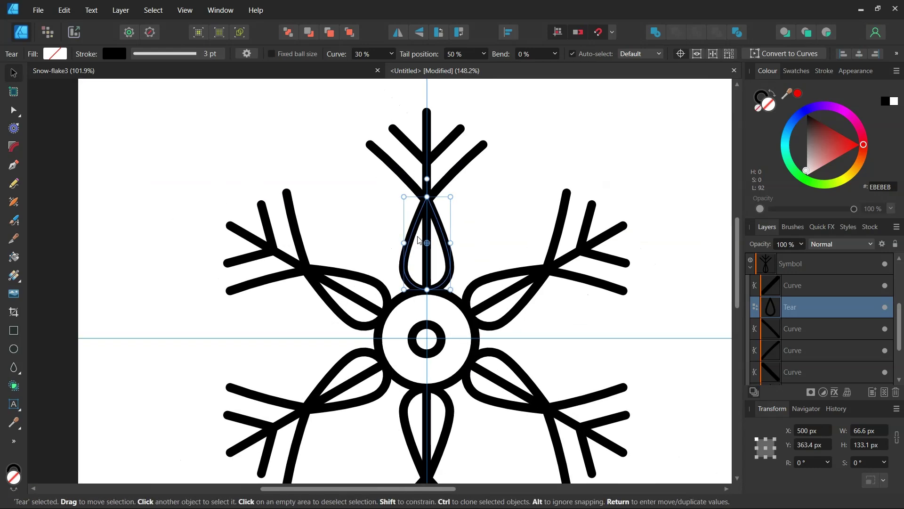
{"action": "left_click", "coordinate": [419, 32]}
{"action": "scroll", "coordinate": [470, 263], "scroll_direction": "up", "scroll_amount": 4}
{"action": "scroll", "coordinate": [421, 252], "scroll_direction": "down", "scroll_amount": 3}
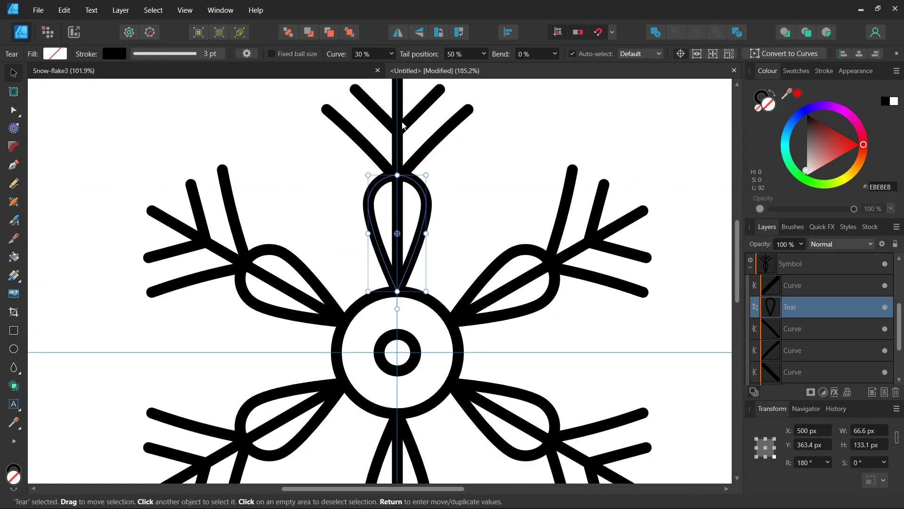
Convert the teardrop to curves, sharpen its top node and raise it to 247 px.
{"action": "left_click", "coordinate": [136, 13]}
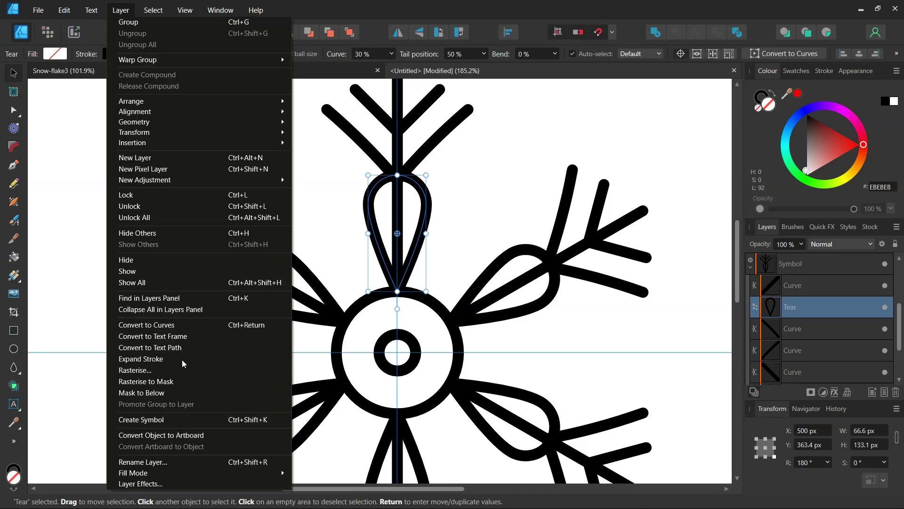
{"action": "left_click", "coordinate": [178, 325]}
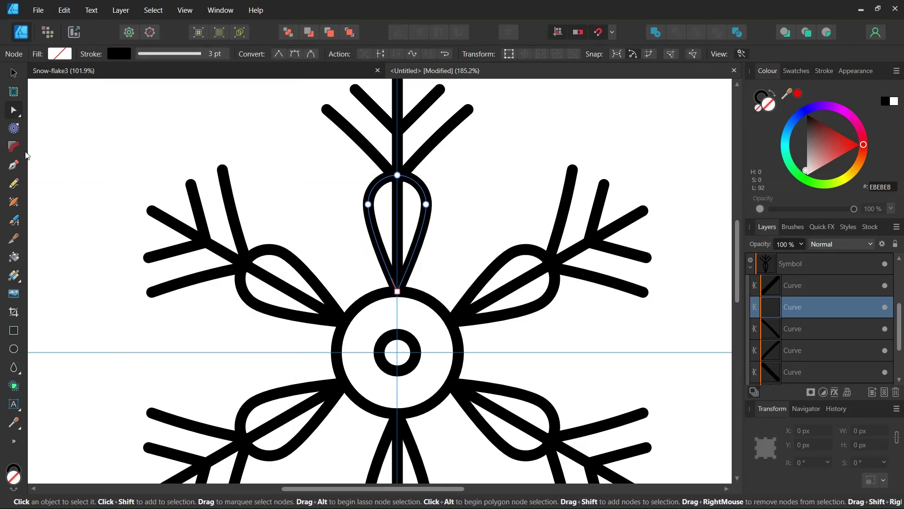
{"action": "left_click", "coordinate": [397, 176]}
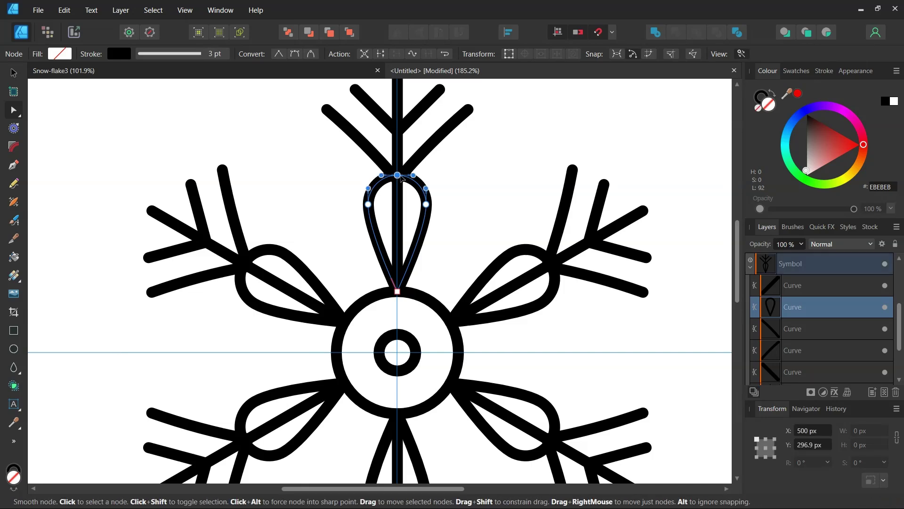
{"action": "left_click", "coordinate": [279, 54]}
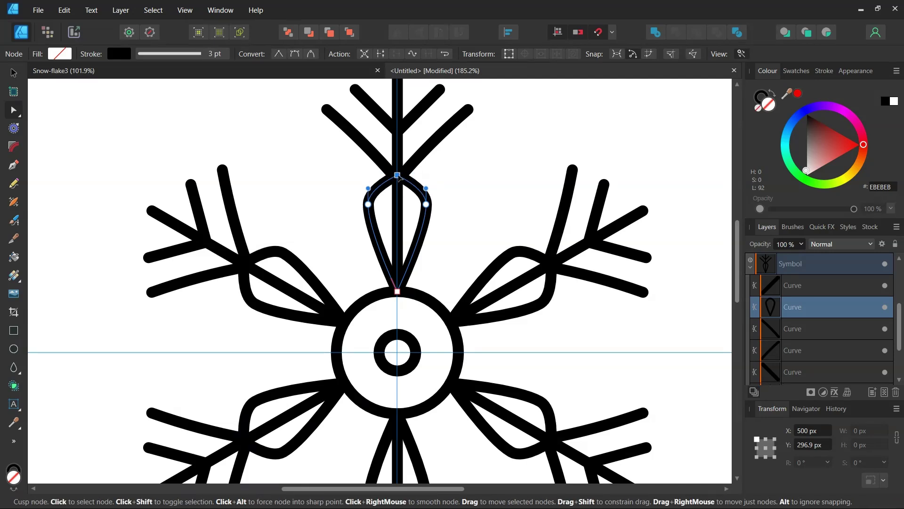
{"action": "left_click_drag", "start_coordinate": [398, 177], "coordinate": [398, 133]}
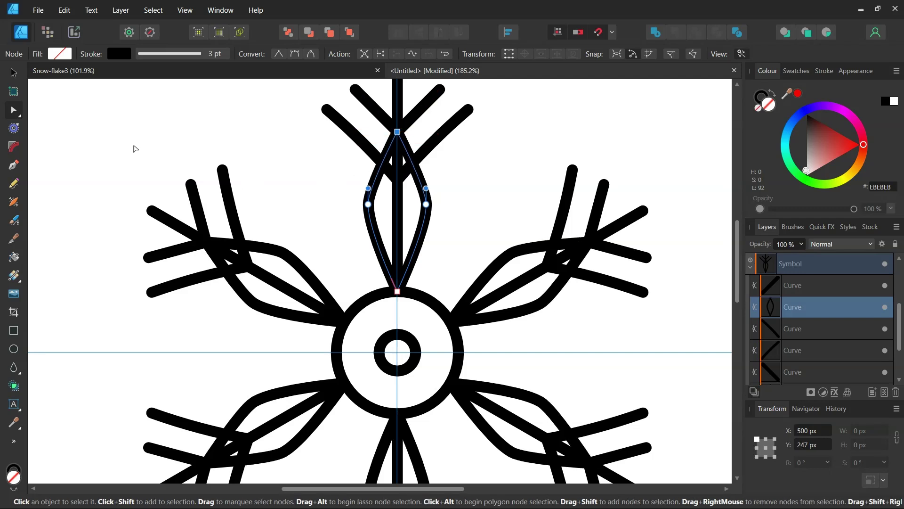
Rotate the leaf shape an extra +30° about the snowflake centre.
{"action": "left_click", "coordinate": [13, 72]}
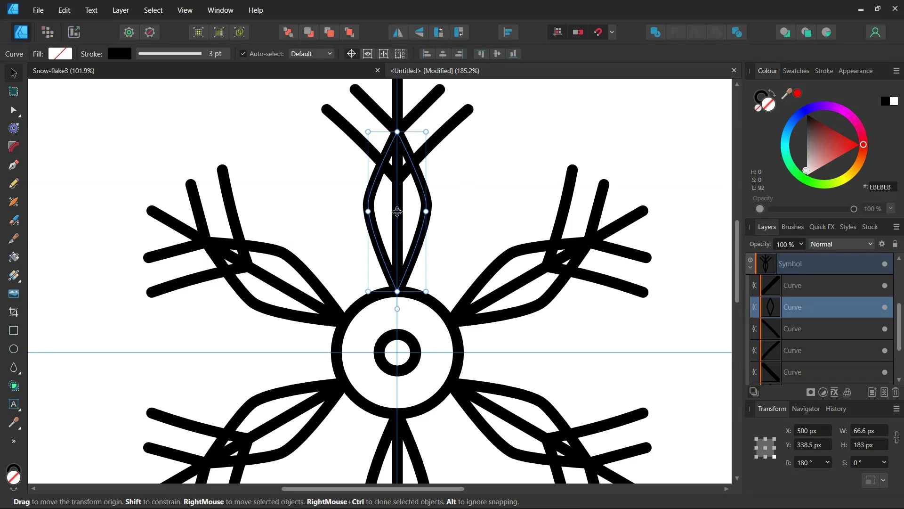
{"action": "left_click_drag", "start_coordinate": [398, 212], "coordinate": [398, 331]}
{"action": "left_click", "coordinate": [815, 467]}
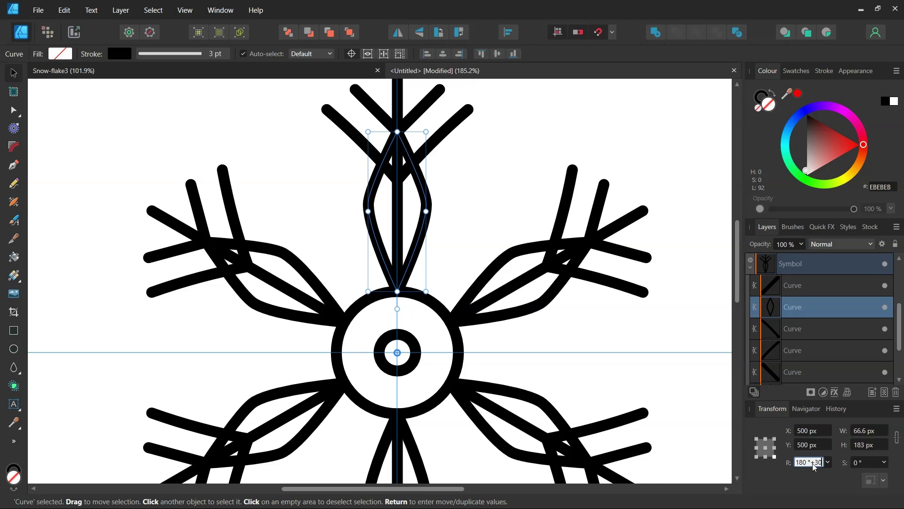
{"action": "type", "text": "+30"}
{"action": "key", "text": "Return"}
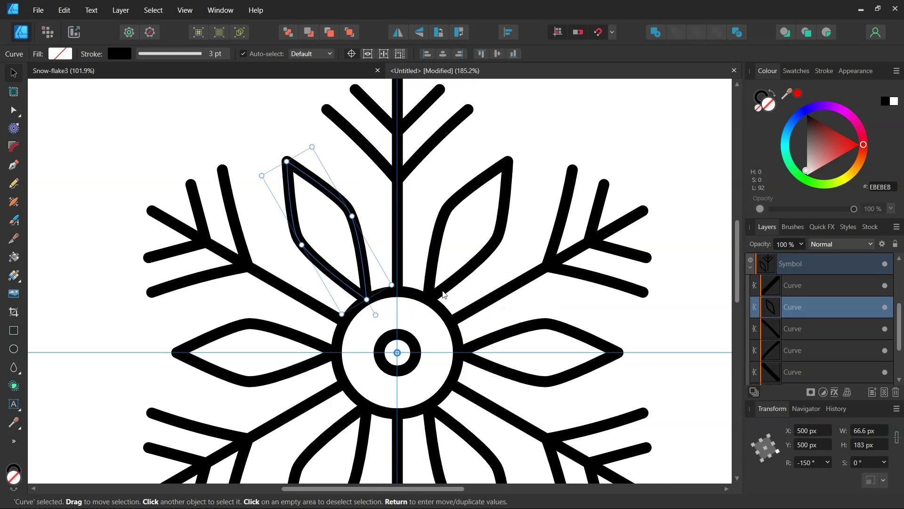
{"action": "left_click", "coordinate": [113, 137]}
Resize the right-hand leaf into a shorter, slimmer 62.6 × 172 px shape.
{"action": "scroll", "coordinate": [132, 212], "scroll_direction": "down", "scroll_amount": 5}
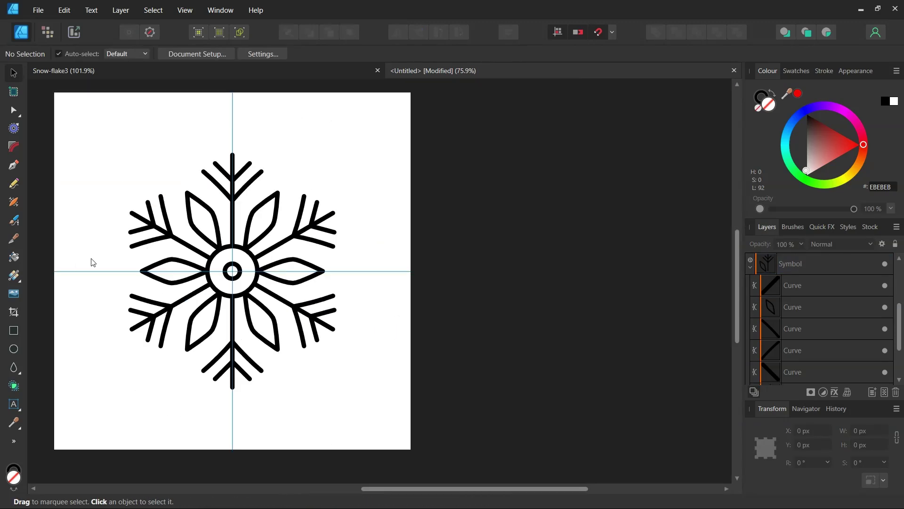
{"action": "left_click_drag", "start_coordinate": [400, 490], "coordinate": [344, 490]}
{"action": "scroll", "coordinate": [329, 302], "scroll_direction": "up", "scroll_amount": 4}
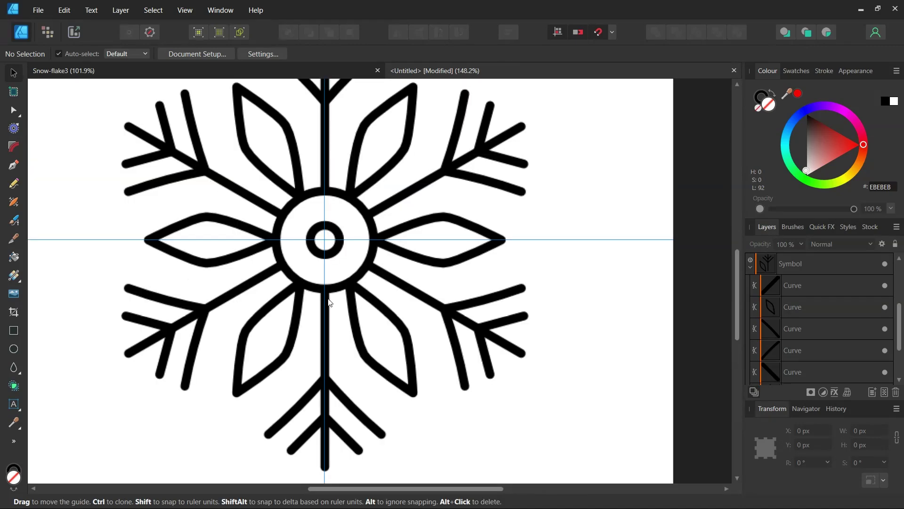
{"action": "scroll", "coordinate": [329, 302], "scroll_direction": "down", "scroll_amount": 2}
{"action": "scroll", "coordinate": [420, 260], "scroll_direction": "up", "scroll_amount": 1}
{"action": "left_click", "coordinate": [420, 259]}
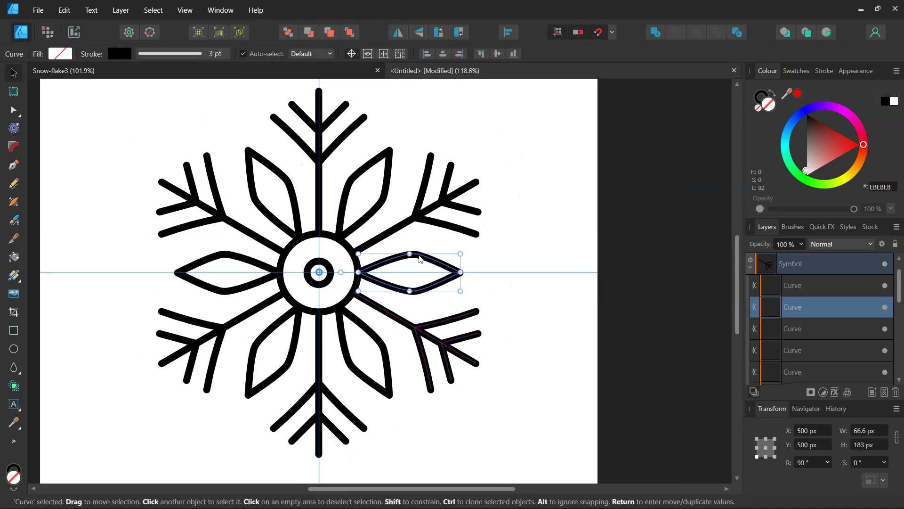
{"action": "scroll", "coordinate": [306, 273], "scroll_direction": "up", "scroll_amount": 4}
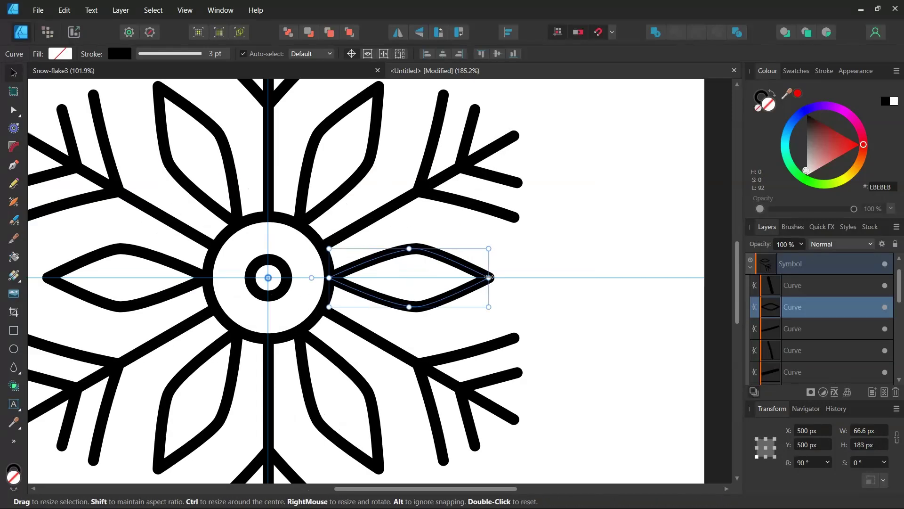
{"action": "mouse_move", "coordinate": [489, 278]}
{"action": "left_mouse_down"}
{"action": "mouse_move", "coordinate": [496, 276]}
{"action": "mouse_move", "coordinate": [479, 274]}
{"action": "left_mouse_up"}
{"action": "scroll", "coordinate": [410, 280], "scroll_direction": "down", "scroll_amount": 2}
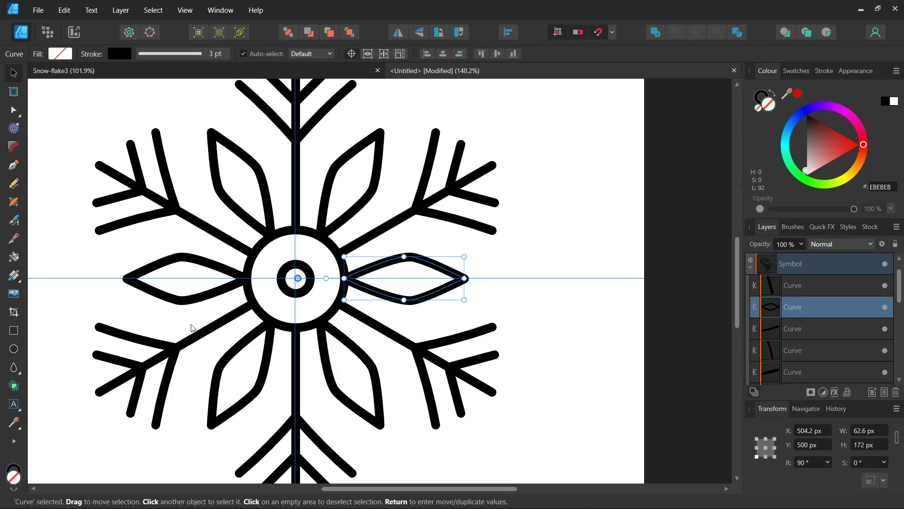
{"action": "left_click", "coordinate": [565, 331]}
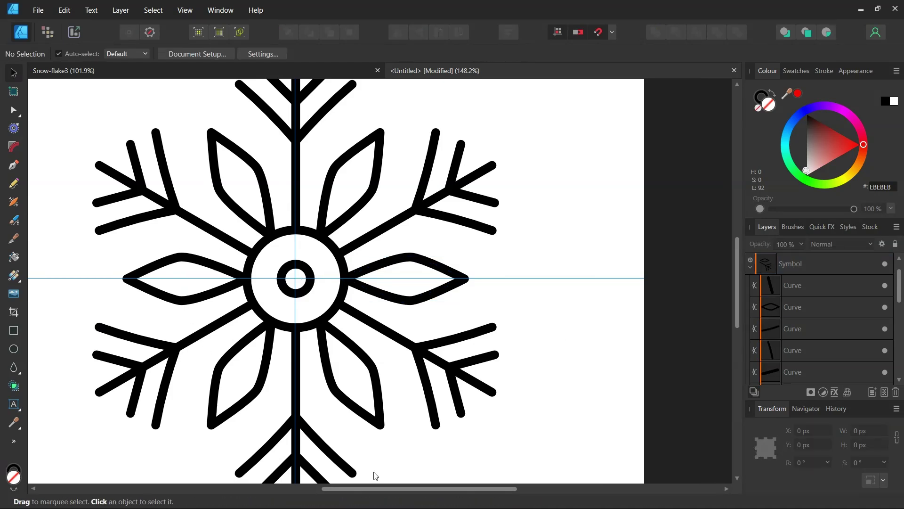
{"action": "scroll", "coordinate": [375, 476], "scroll_direction": "down", "scroll_amount": 2}
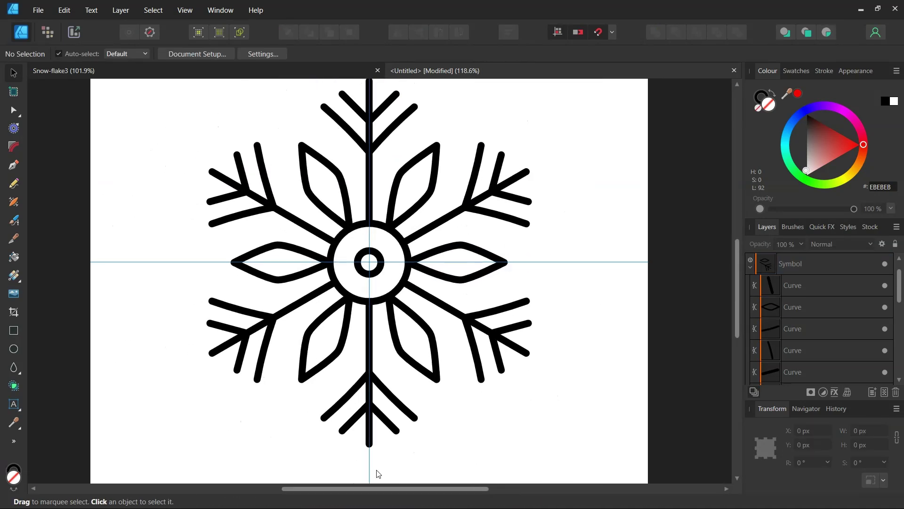
{"action": "scroll", "coordinate": [319, 273], "scroll_direction": "down", "scroll_amount": 1}
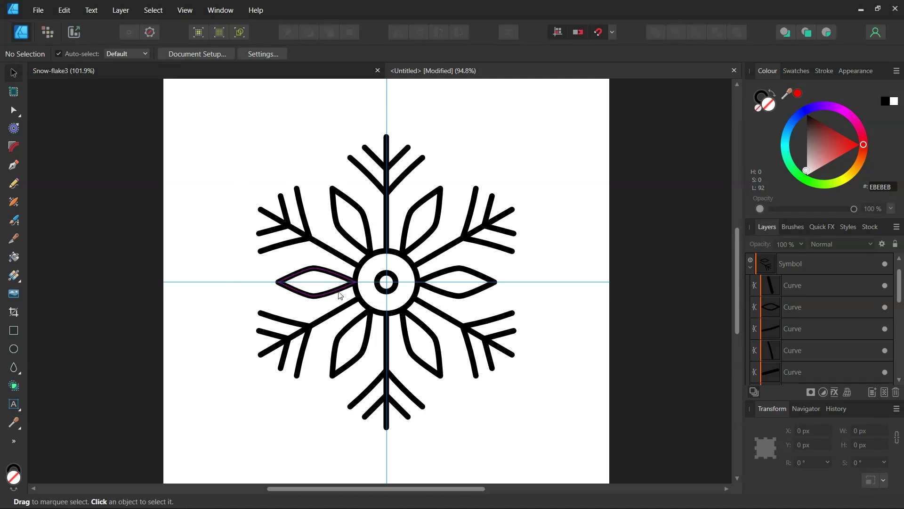
{"action": "scroll", "coordinate": [338, 295], "scroll_direction": "up", "scroll_amount": 2}
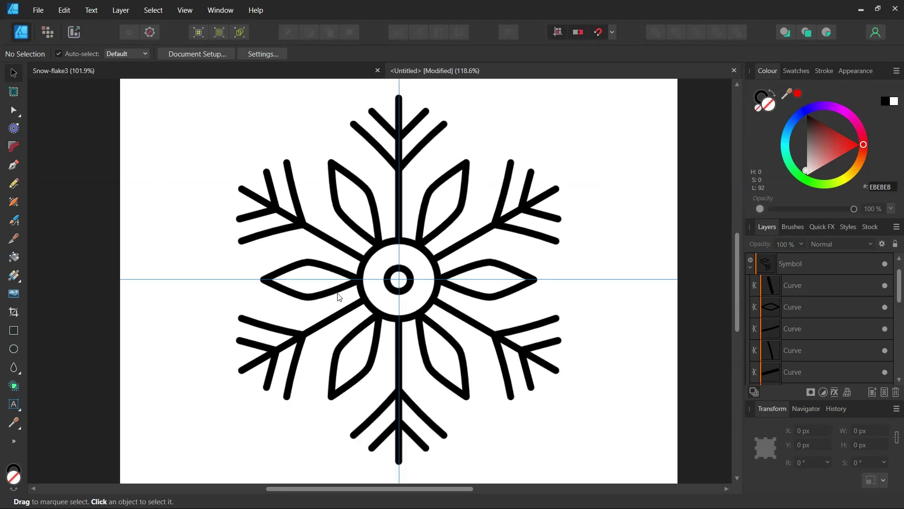